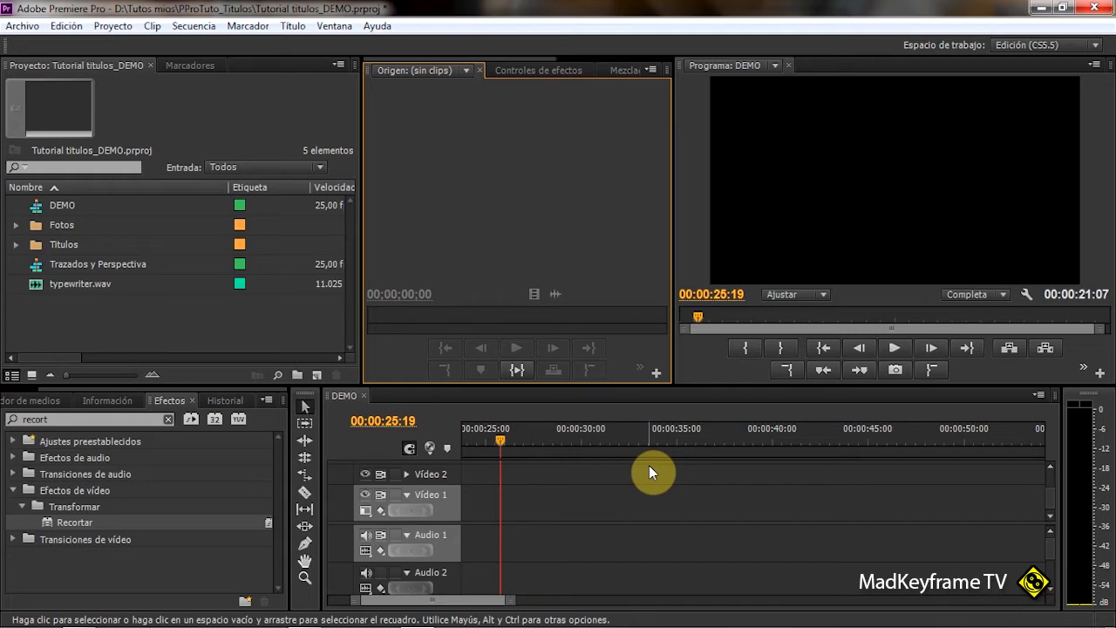
click(317, 374)
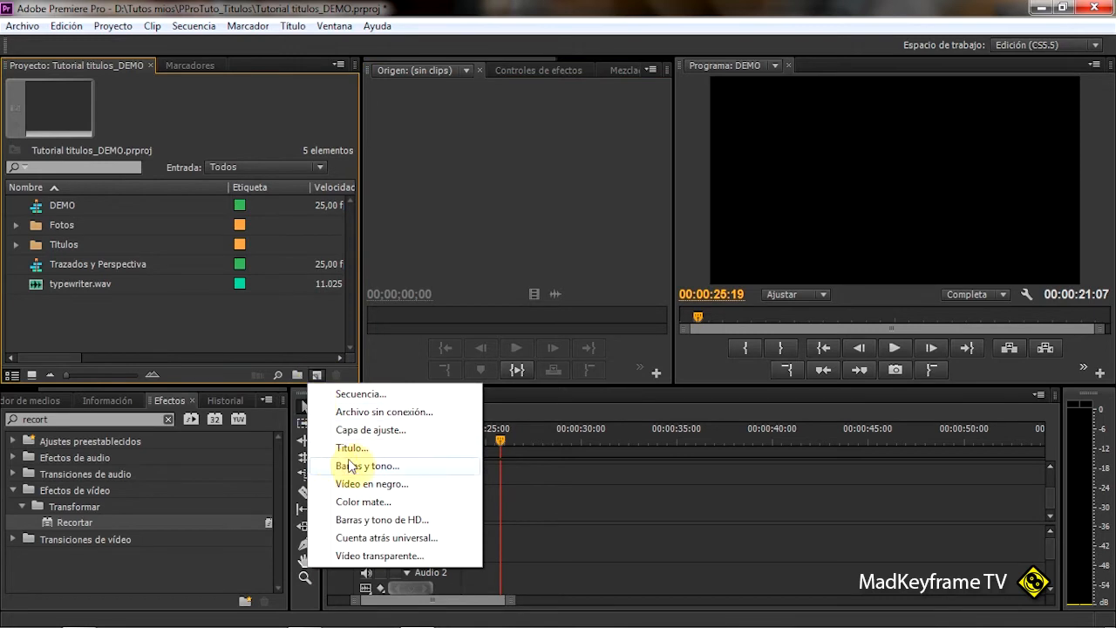
click(220, 375)
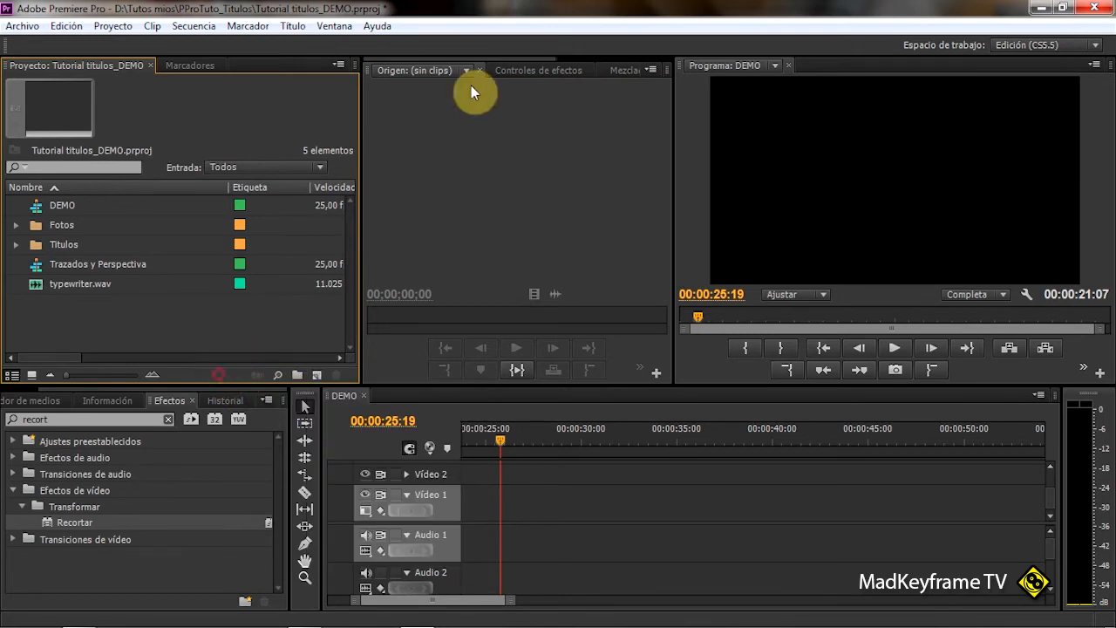
click(293, 27)
mouse_move(329, 46)
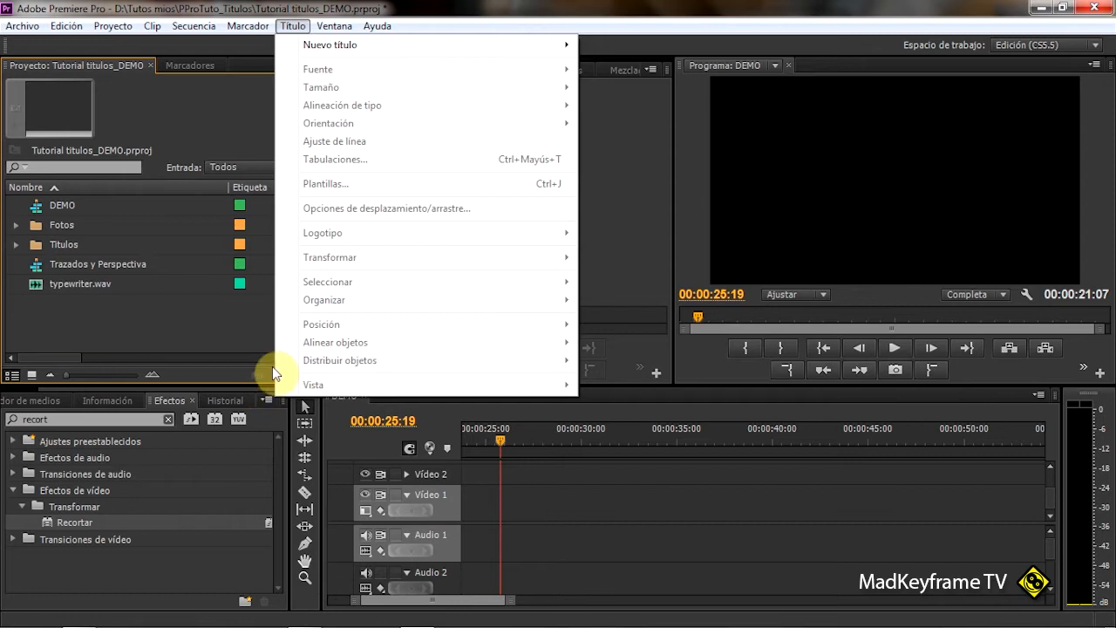
click(317, 376)
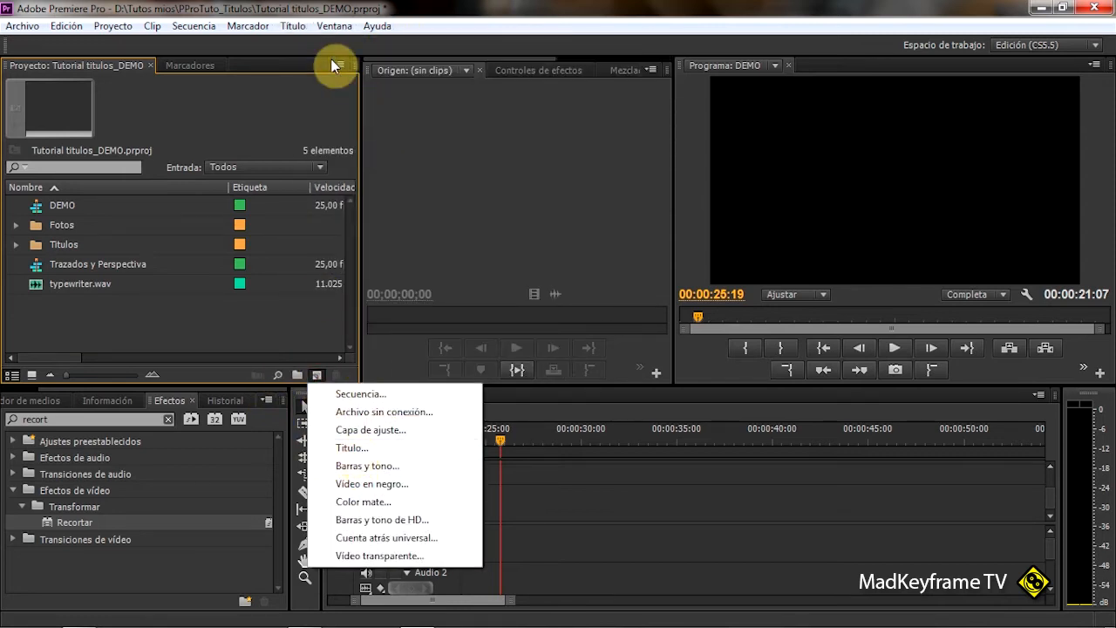
- Create a new default still title named "Demo", keeping the proposed video settings
click(293, 26)
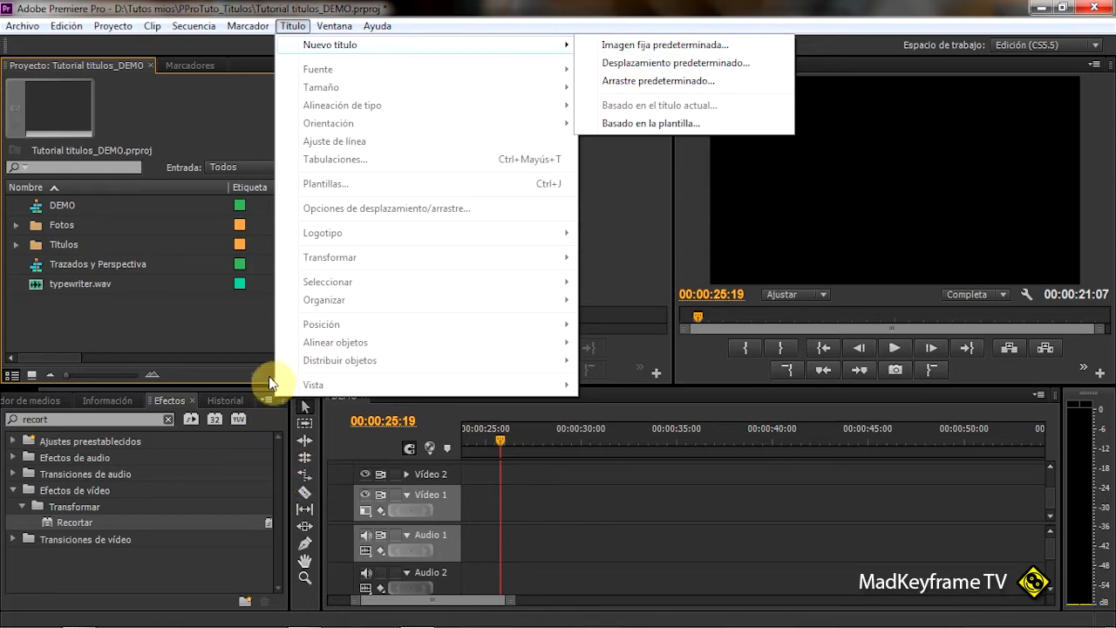
click(650, 44)
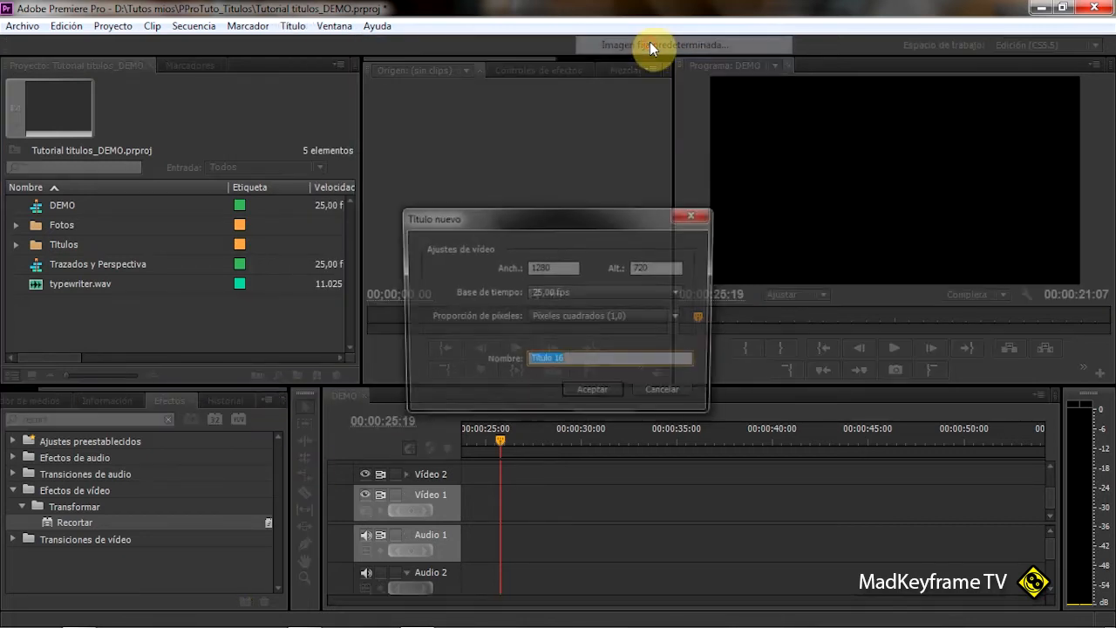
drag(656, 140, 689, 156)
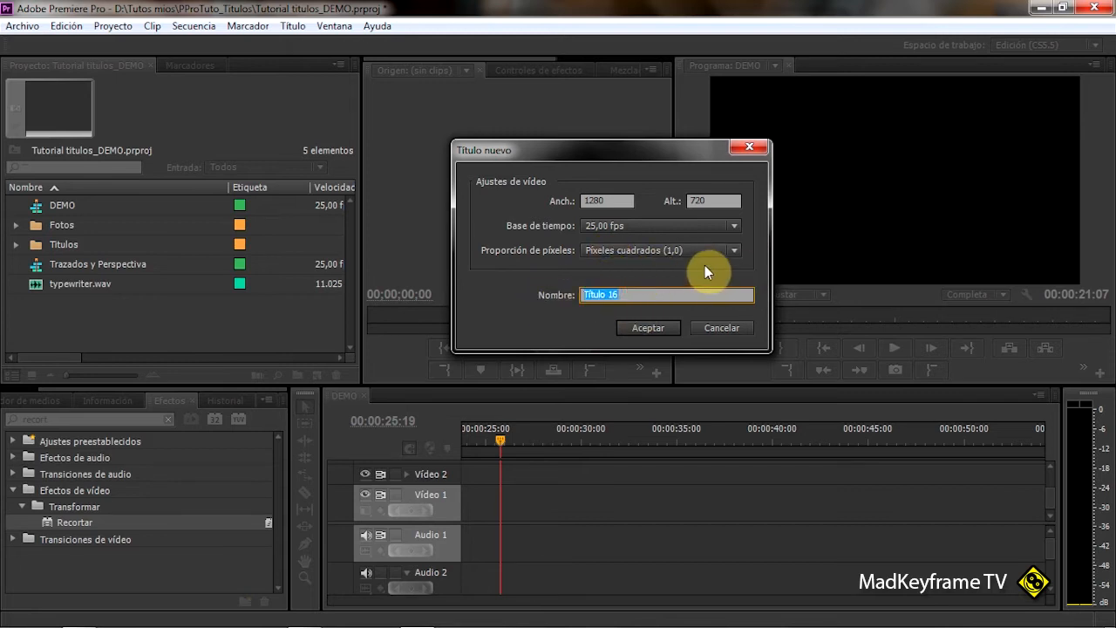
text(Demo)
click(638, 327)
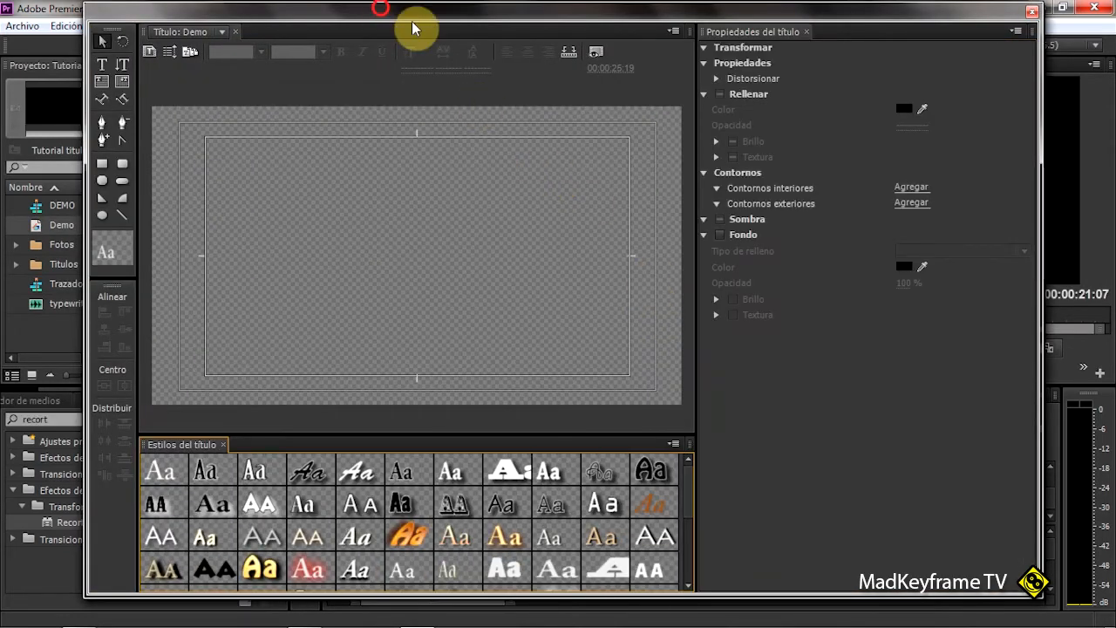
- Turn on the background video behind the title canvas and reposition the title designer window over the workspace
drag(386, 13, 554, 81)
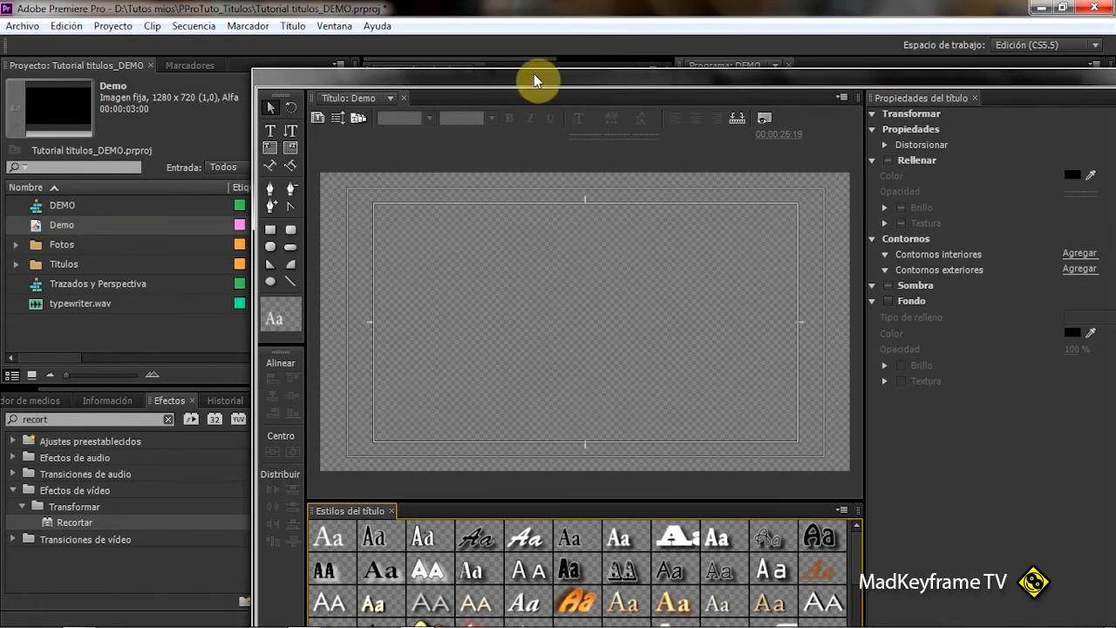
drag(662, 75, 494, 31)
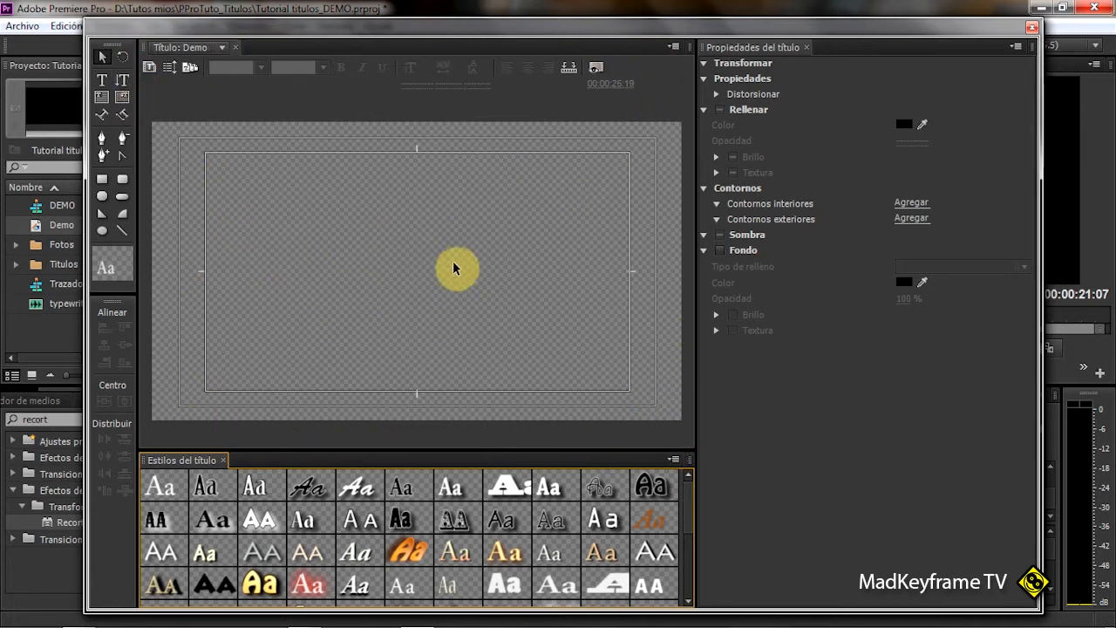
click(597, 70)
drag(558, 29, 558, 82)
drag(559, 150, 550, 30)
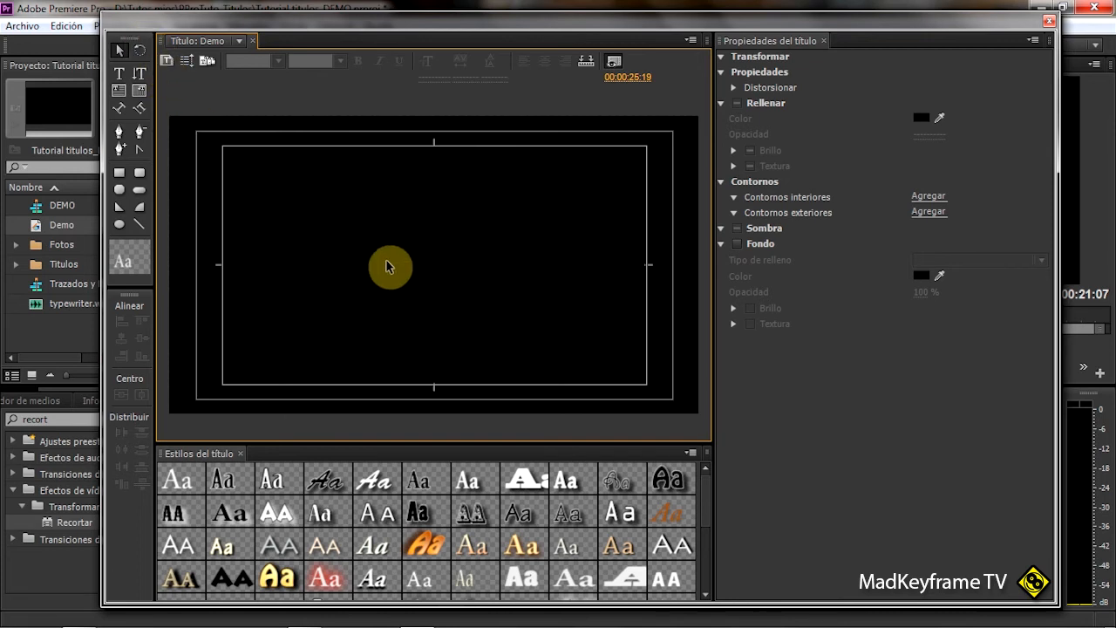
- Look at the available title templates and close the list without applying one
click(210, 62)
drag(455, 183, 346, 137)
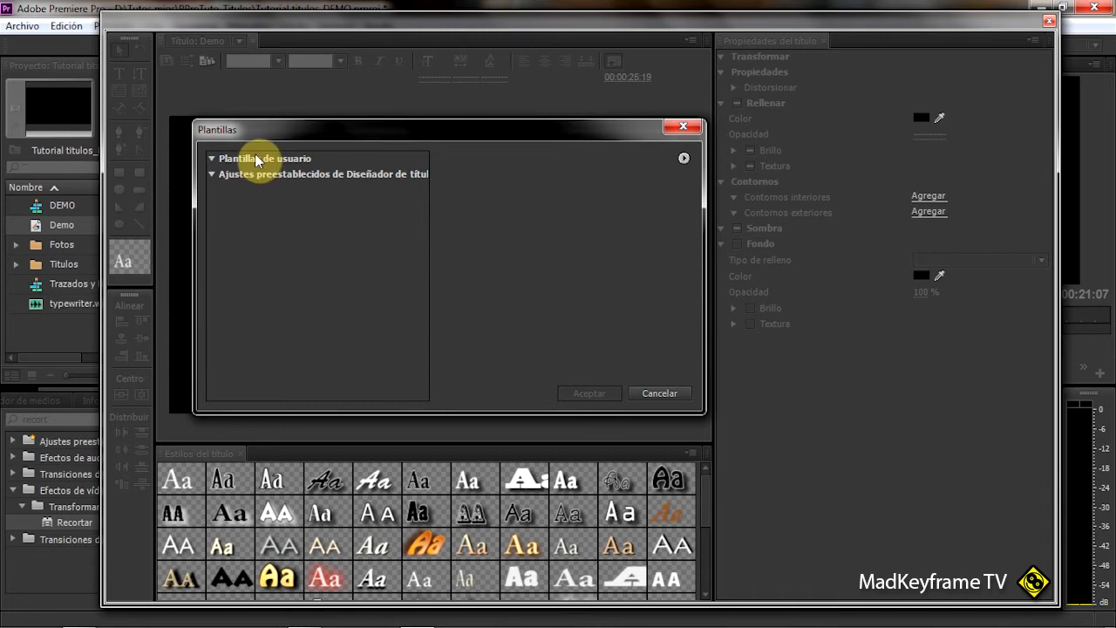
click(661, 394)
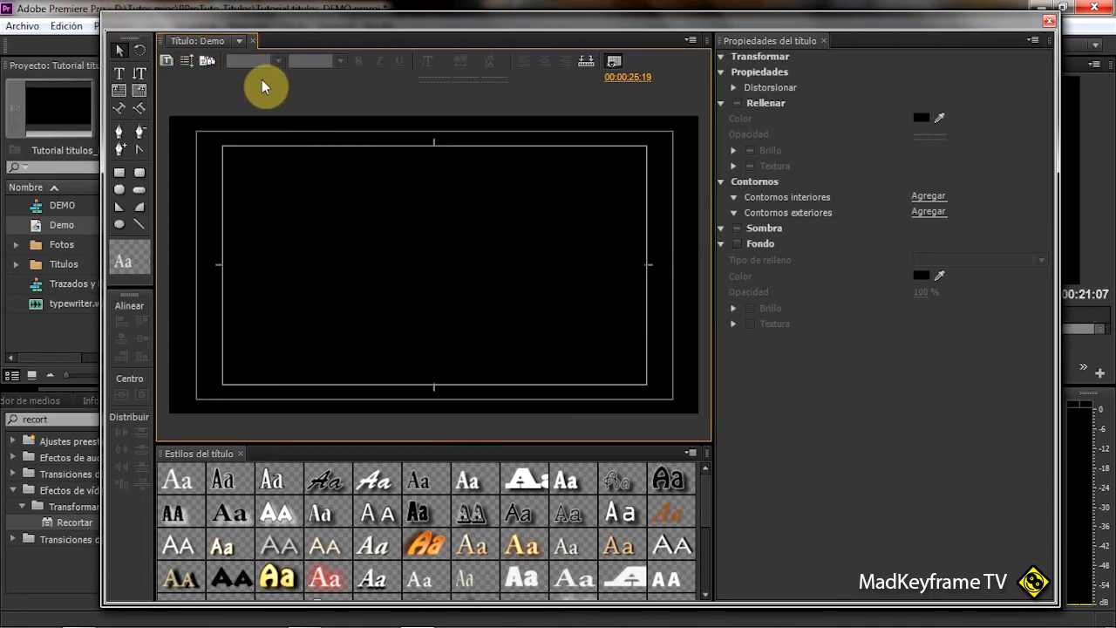
- Add the horizontal text "Capitulo 1" in the upper-left area of the title canvas
click(122, 75)
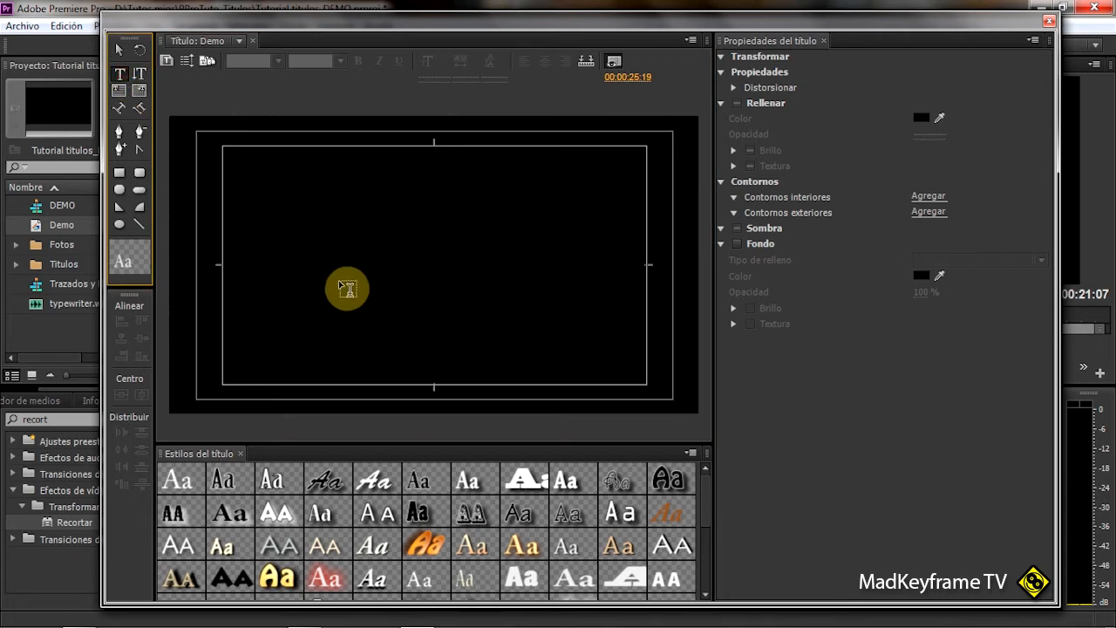
click(291, 248)
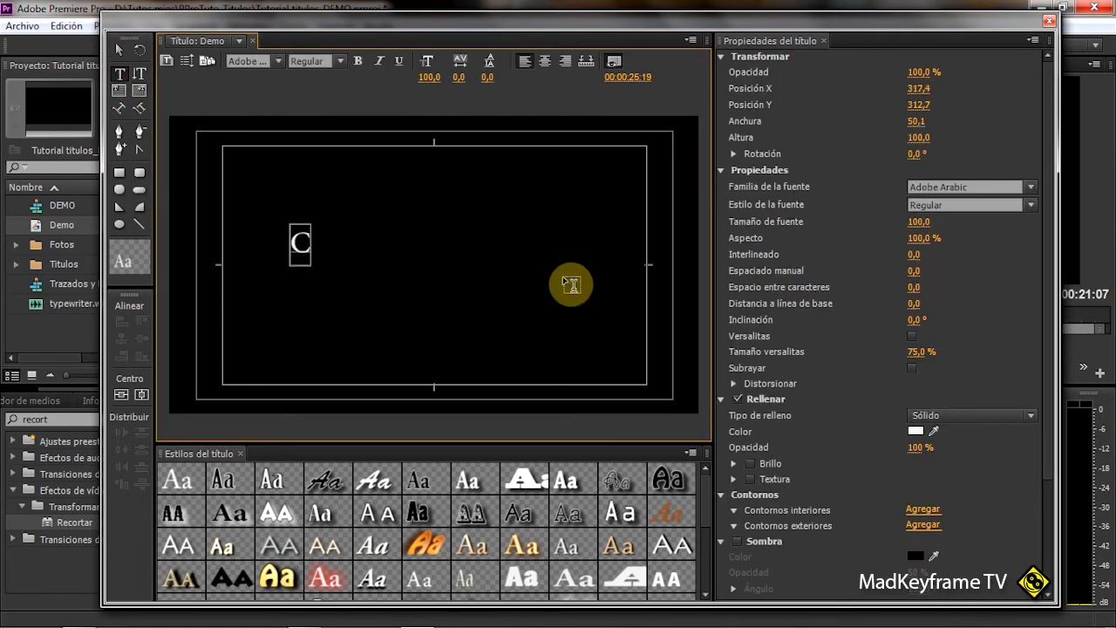
text(Capitulo 1)
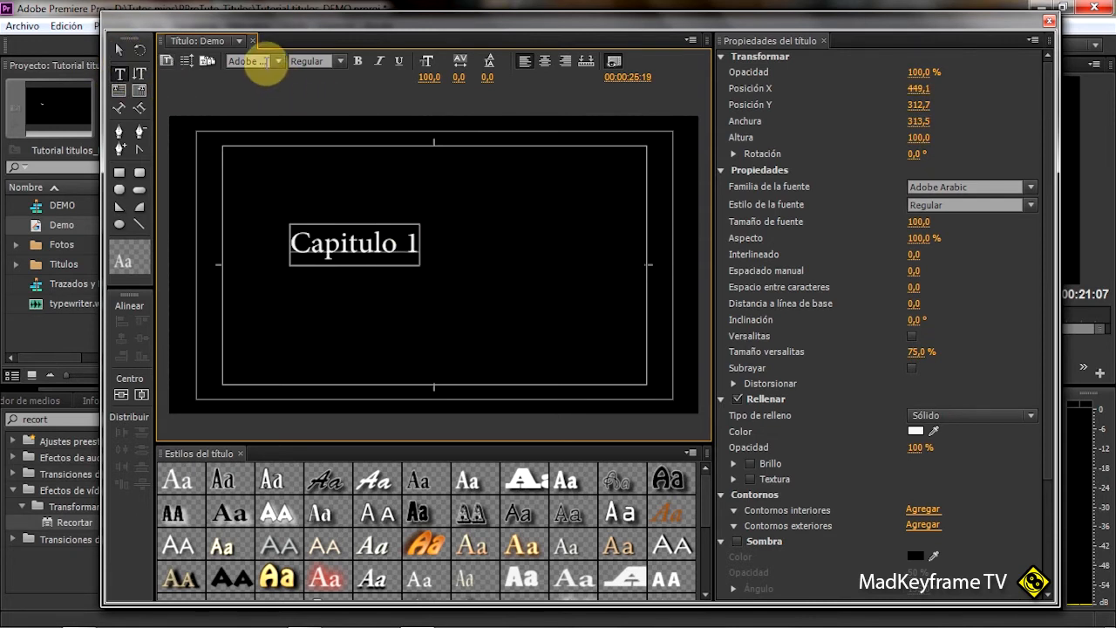
click(120, 49)
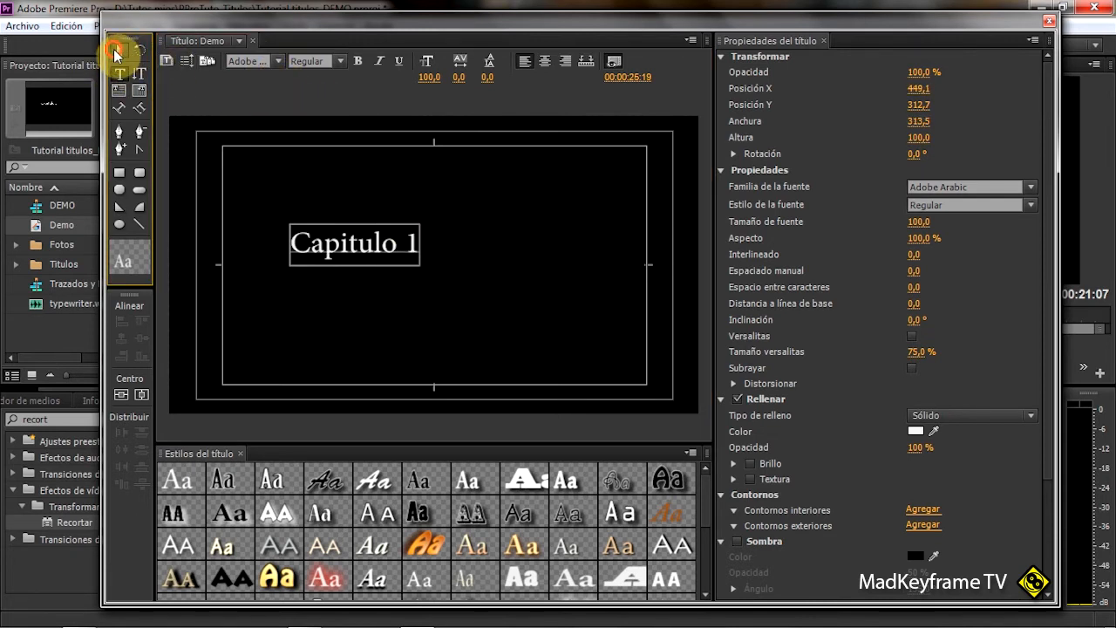
- Set the "Capitulo 1" text's font size to 143 and its kerning to 10, keeping the Regular style
click(280, 62)
click(340, 60)
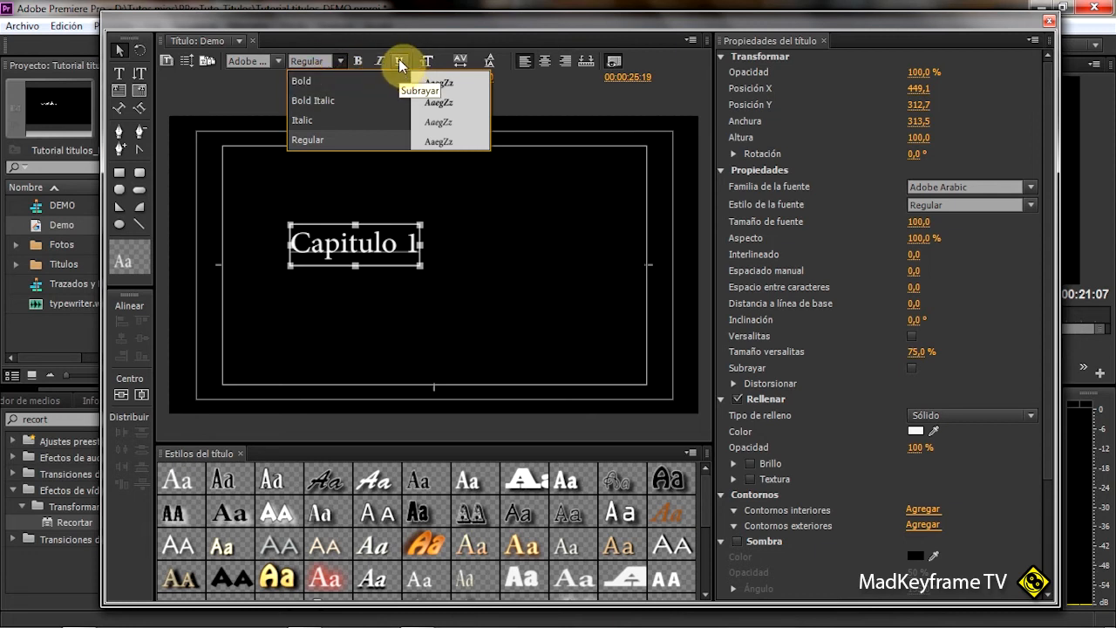
click(357, 33)
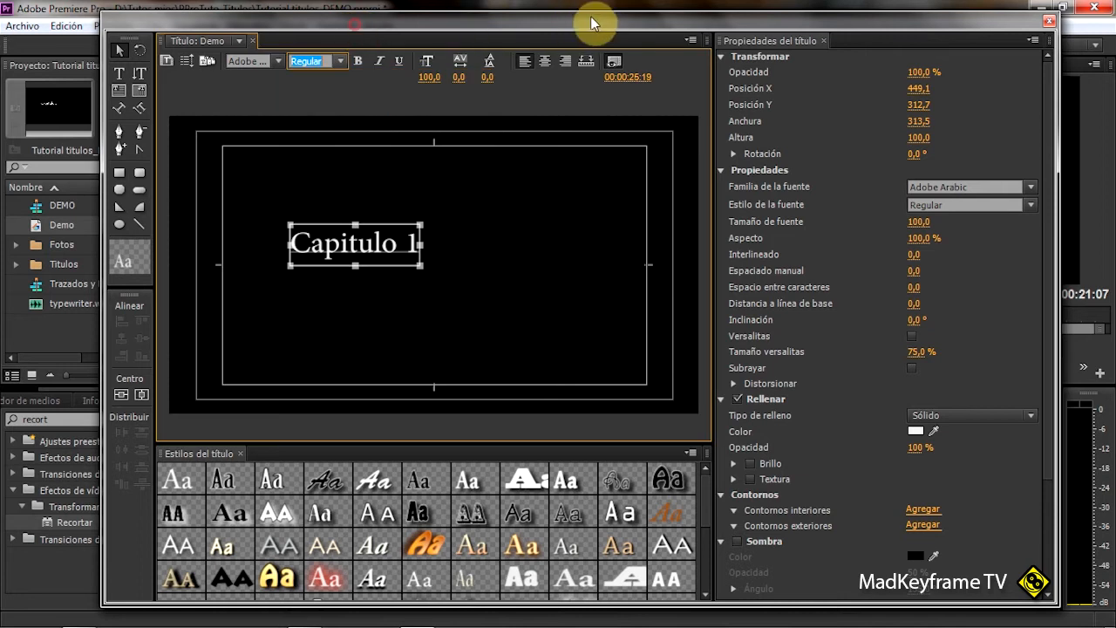
drag(425, 79, 473, 70)
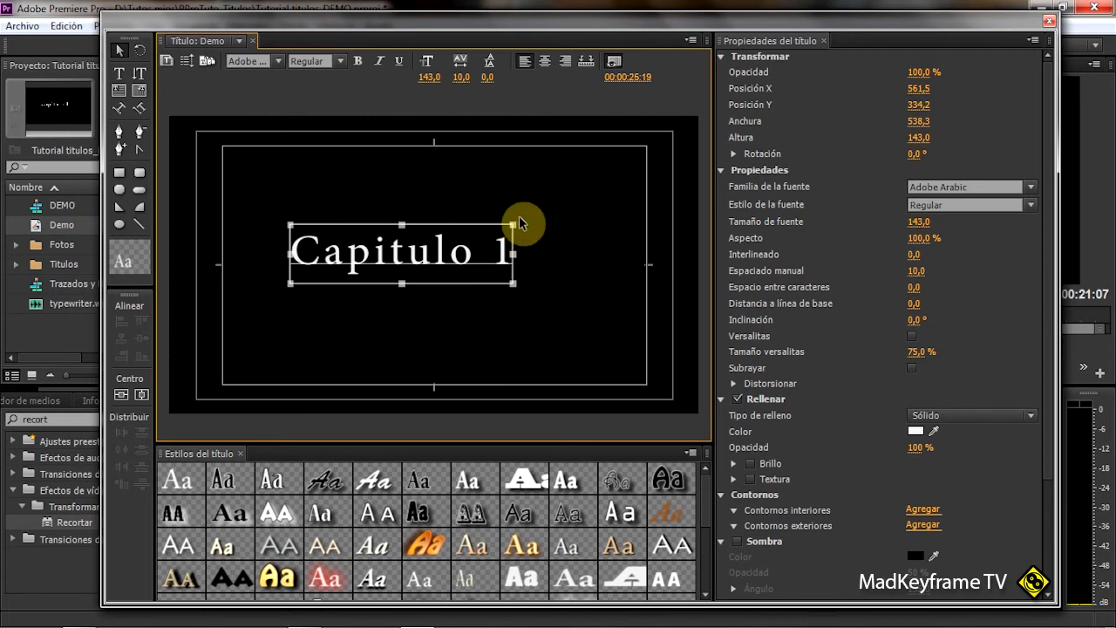
- Add a second line reading "asdfaf" below "Capitulo 1" and set the text's leading to -29
click(119, 73)
click(511, 262)
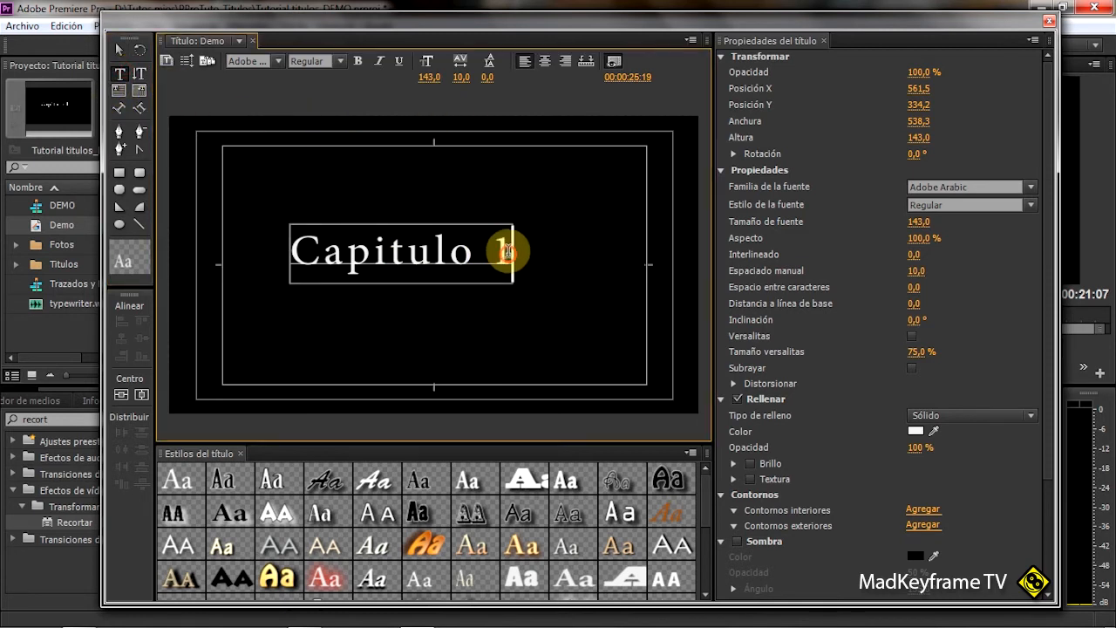
key(Return)
text(asdfaf)
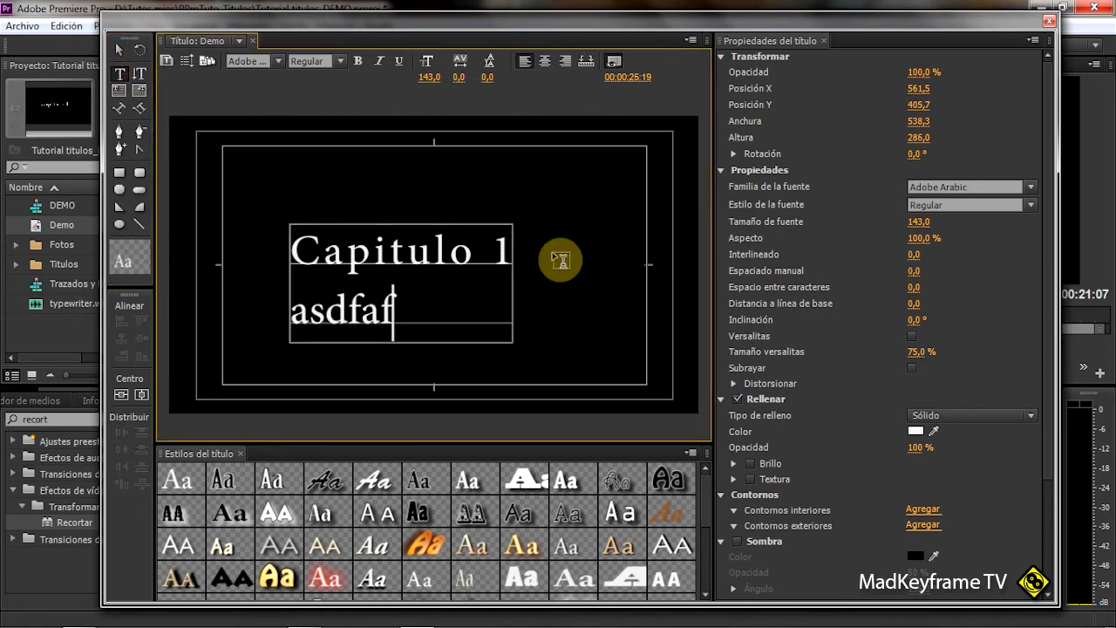
mouse_move(487, 77)
mouse_down()
mouse_move(558, 76)
mouse_move(442, 77)
mouse_move(549, 77)
mouse_move(487, 78)
mouse_up()
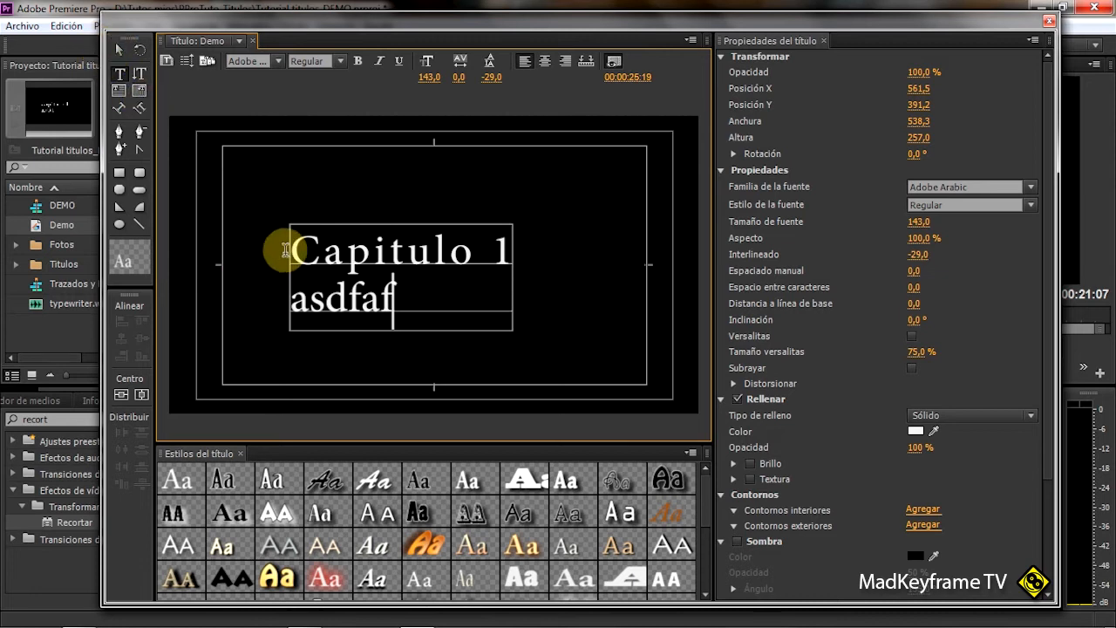
- Move the two-line text block up and to the left, to about X 498, Y 265
click(121, 49)
click(488, 231)
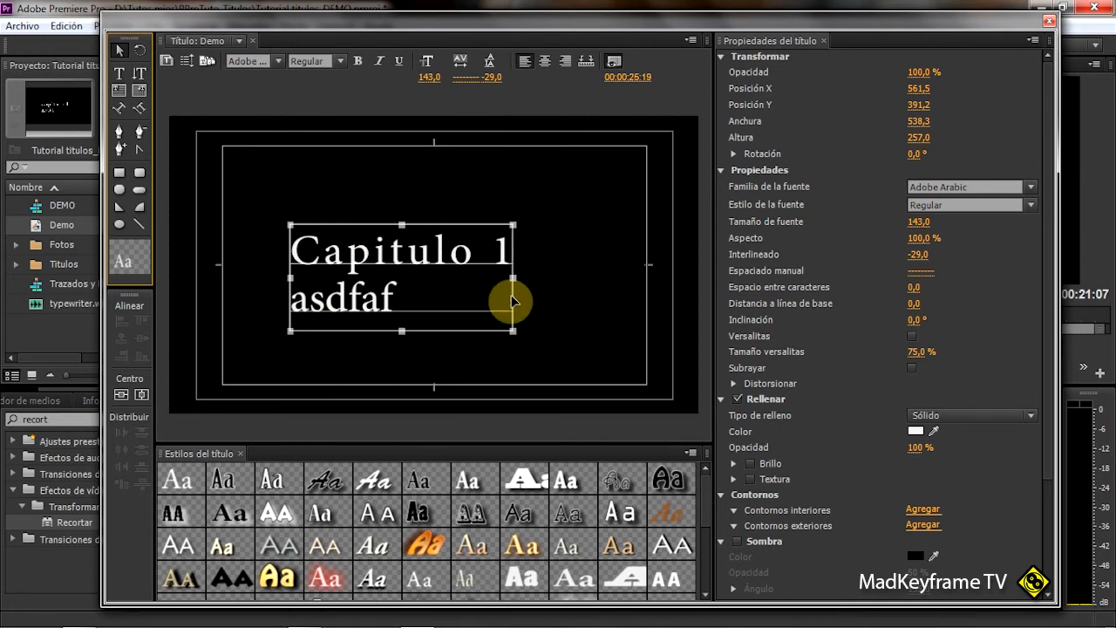
drag(409, 250, 382, 199)
- Add a separate text object reading "rhgfhgfh" to the lower right of the "Capitulo 1" block
click(119, 75)
click(444, 314)
text(rhgfhgfh)
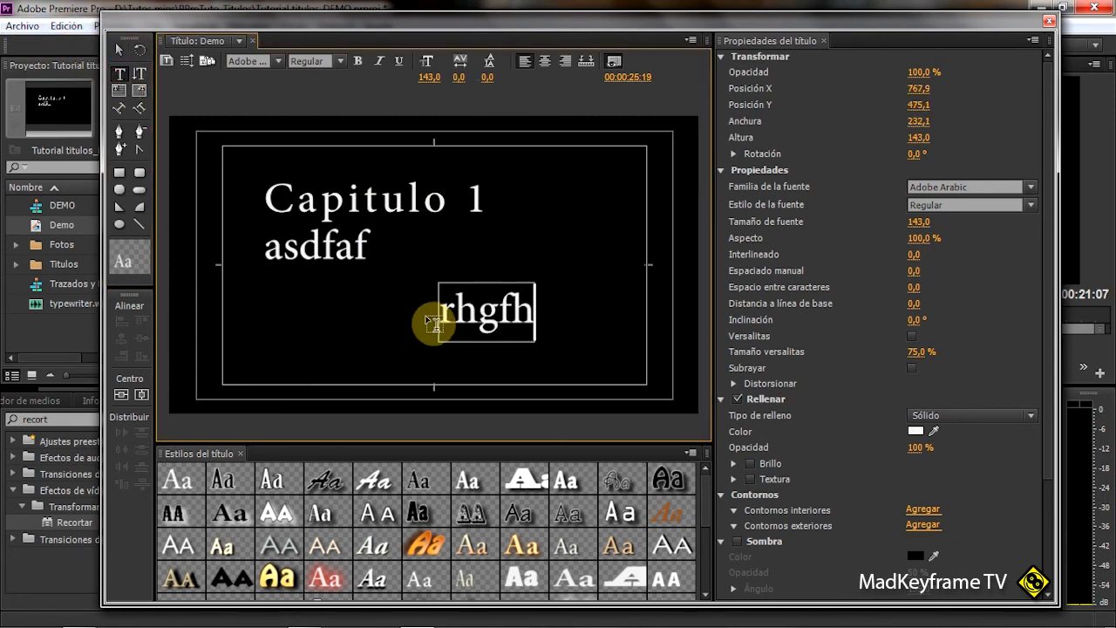
click(120, 48)
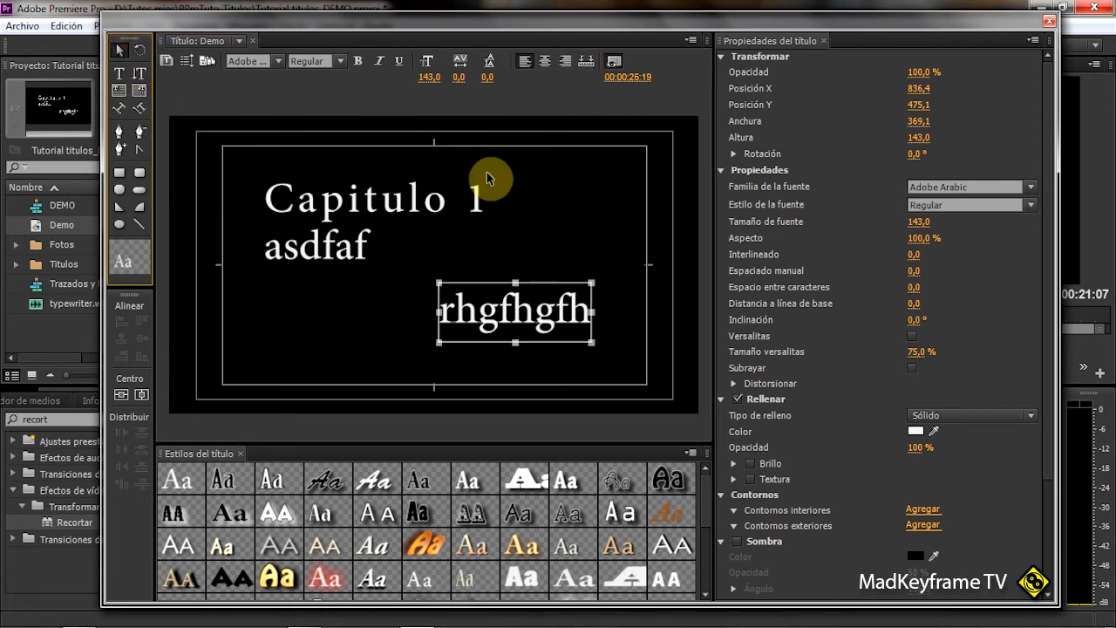
- Try centre alignment on the lines of the "Capitulo 1" block and finish with right alignment
click(336, 210)
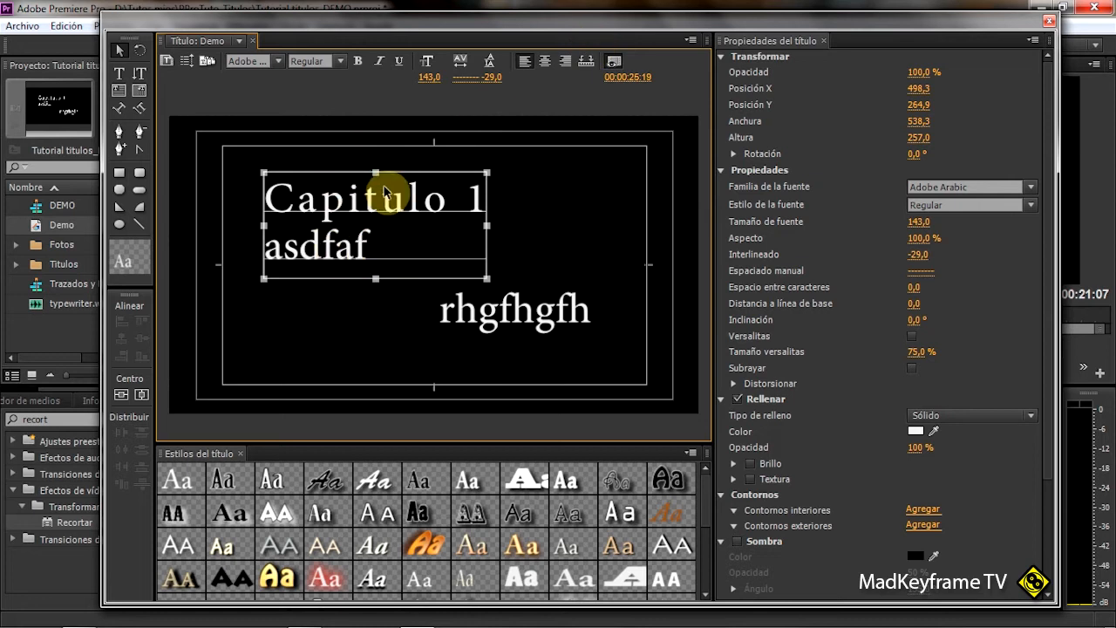
click(545, 60)
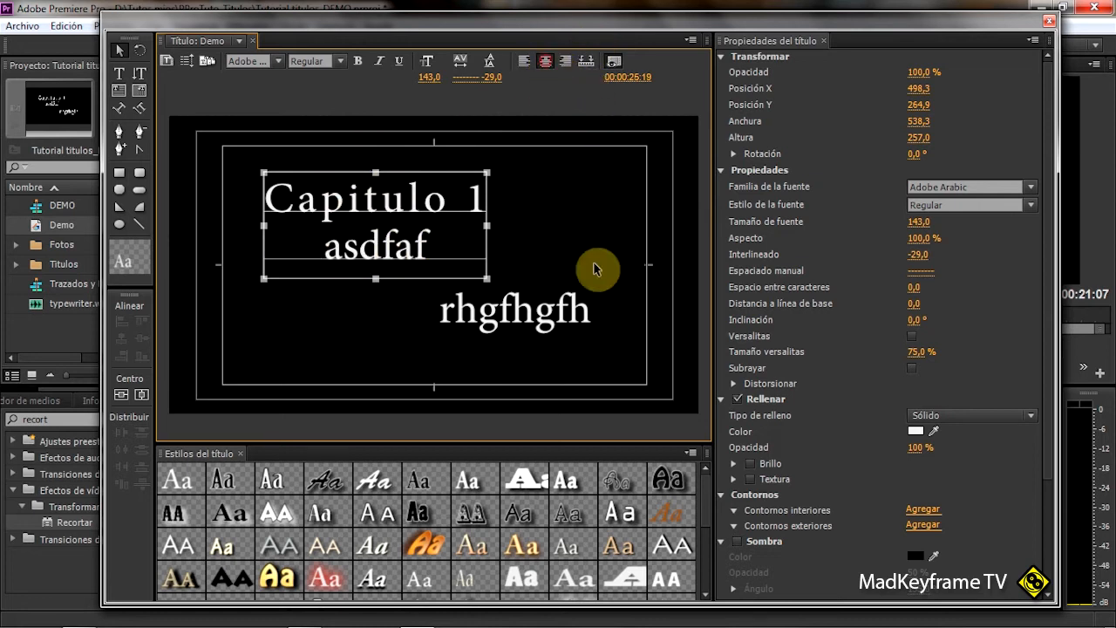
click(566, 61)
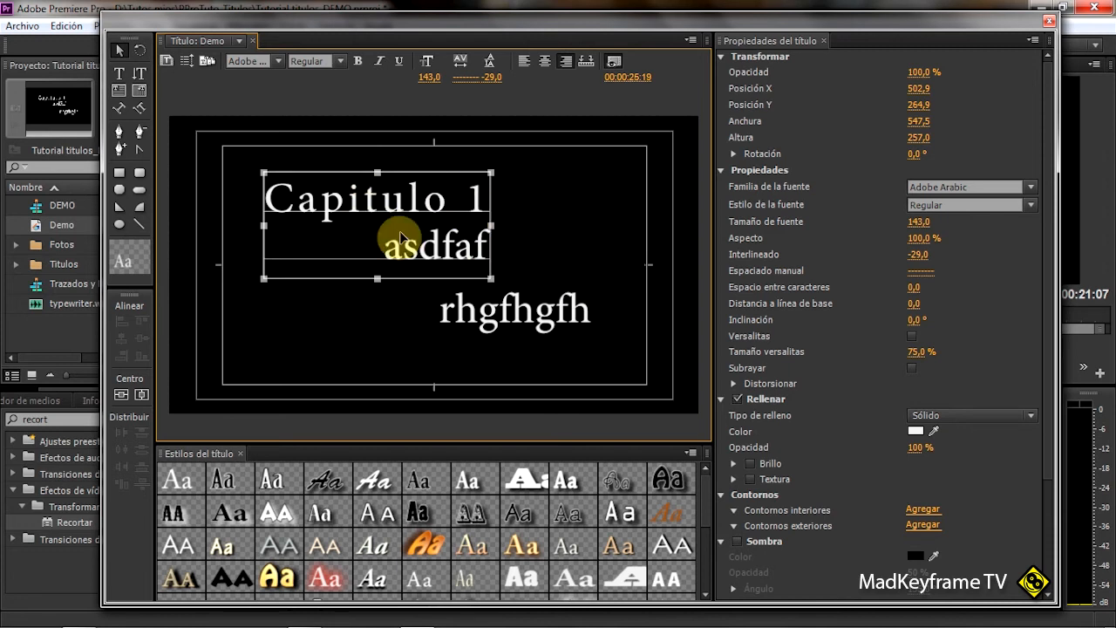
- Align both text objects with each other horizontally, trying left and centre alignment and finishing with their right edges aligned
shift+click(514, 321)
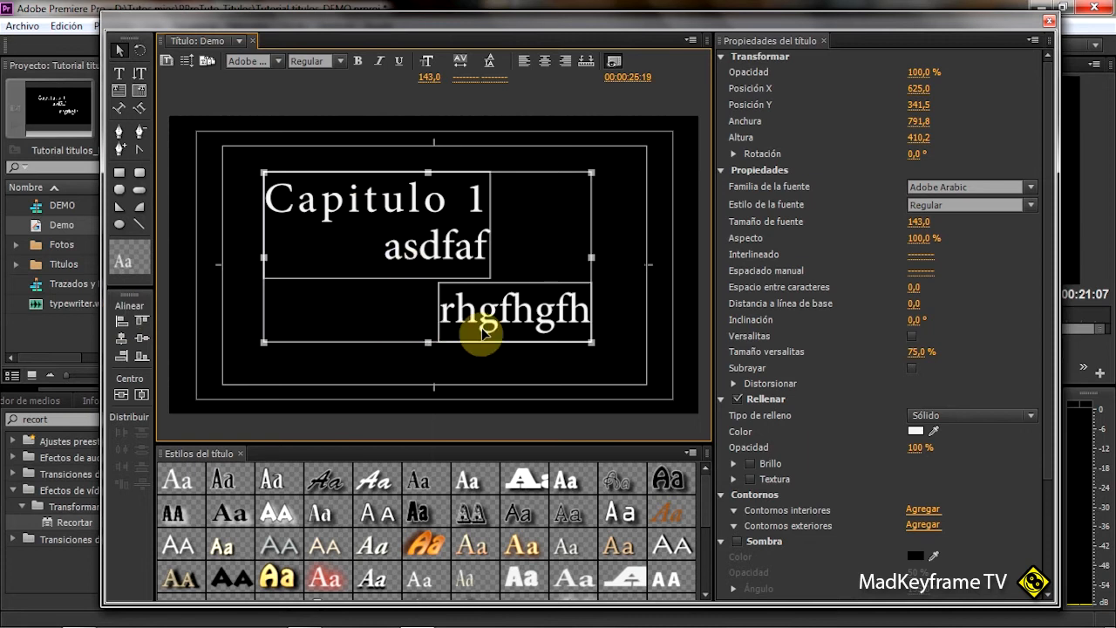
click(121, 325)
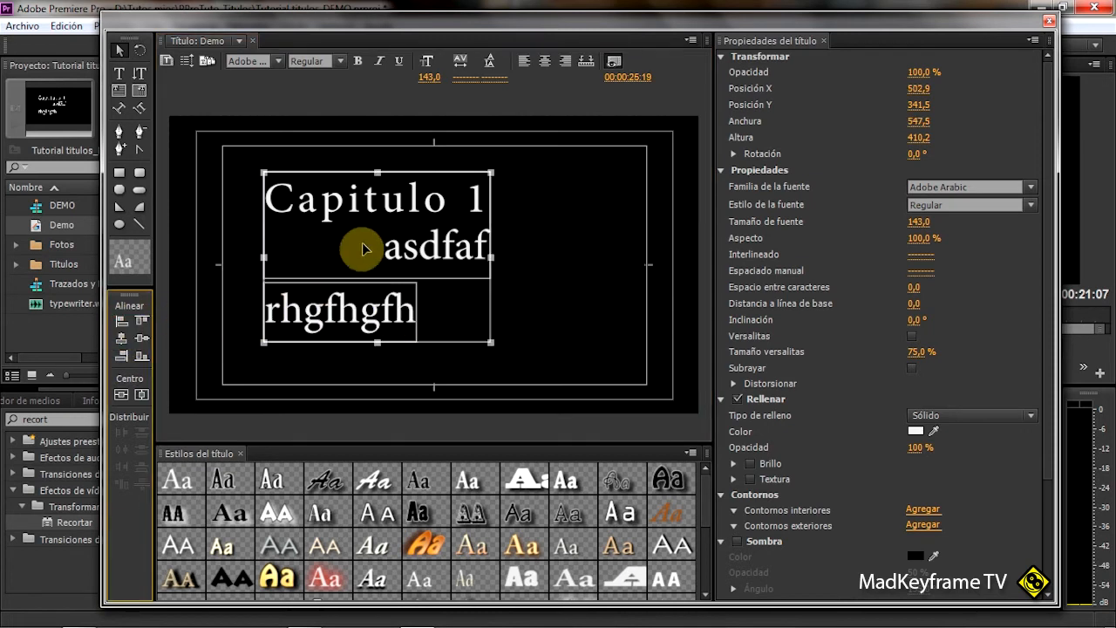
click(121, 338)
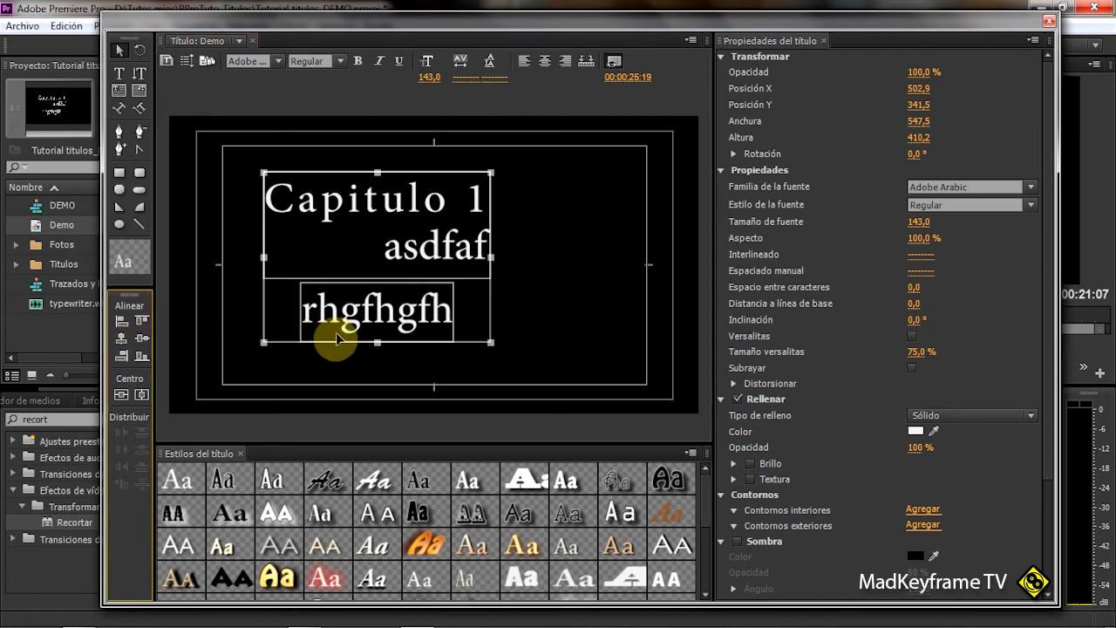
click(123, 358)
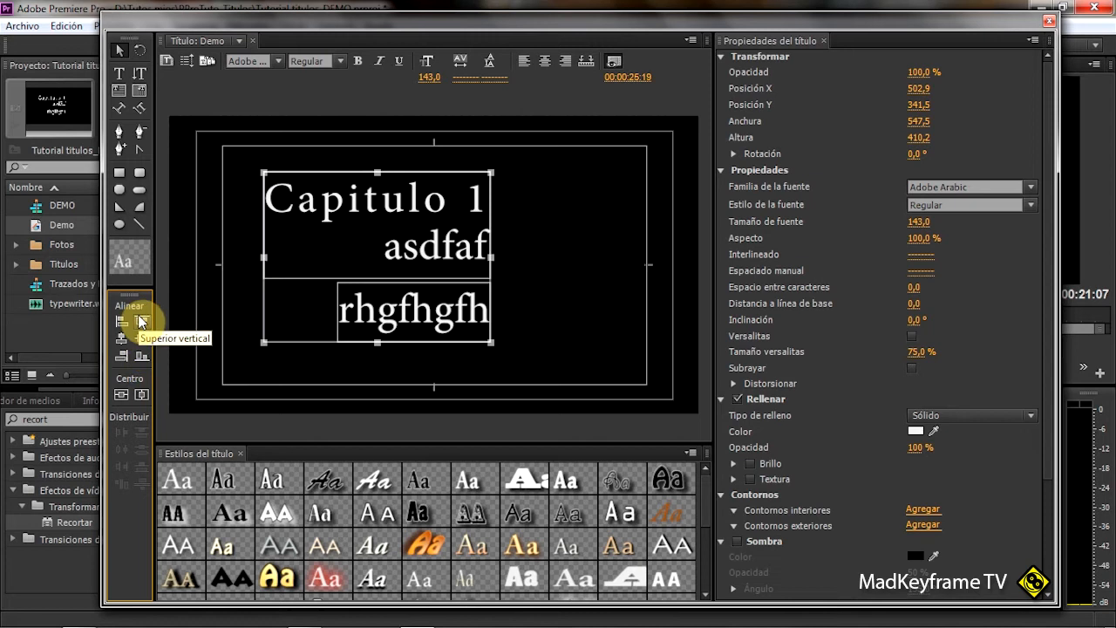
click(549, 277)
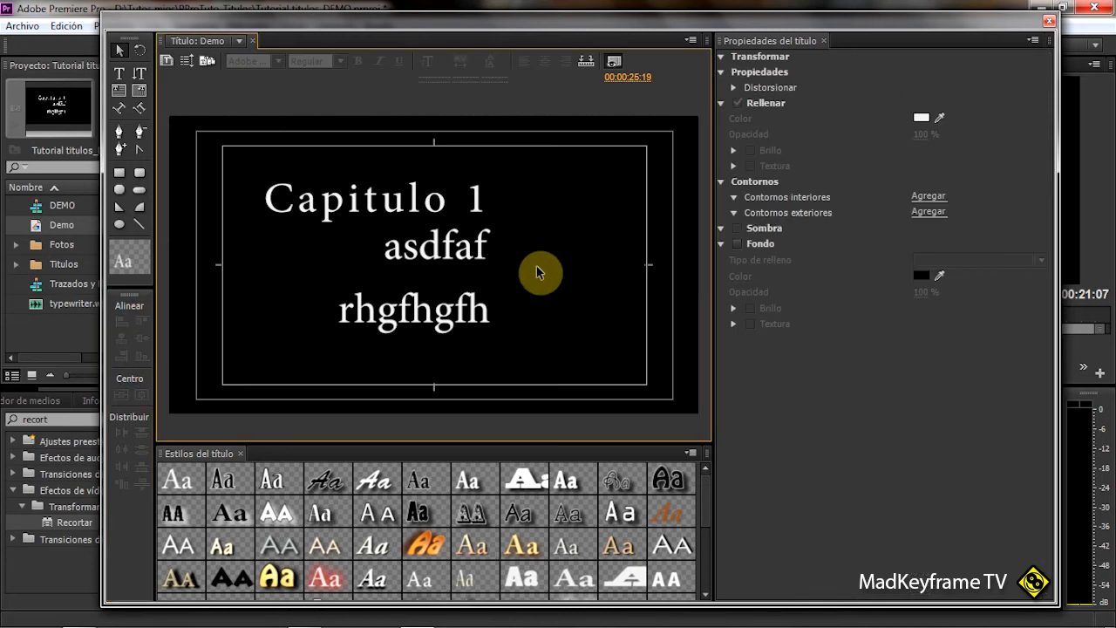
- Move the "Capitulo 1" text block to the right, to about X 638, Y 269
click(389, 209)
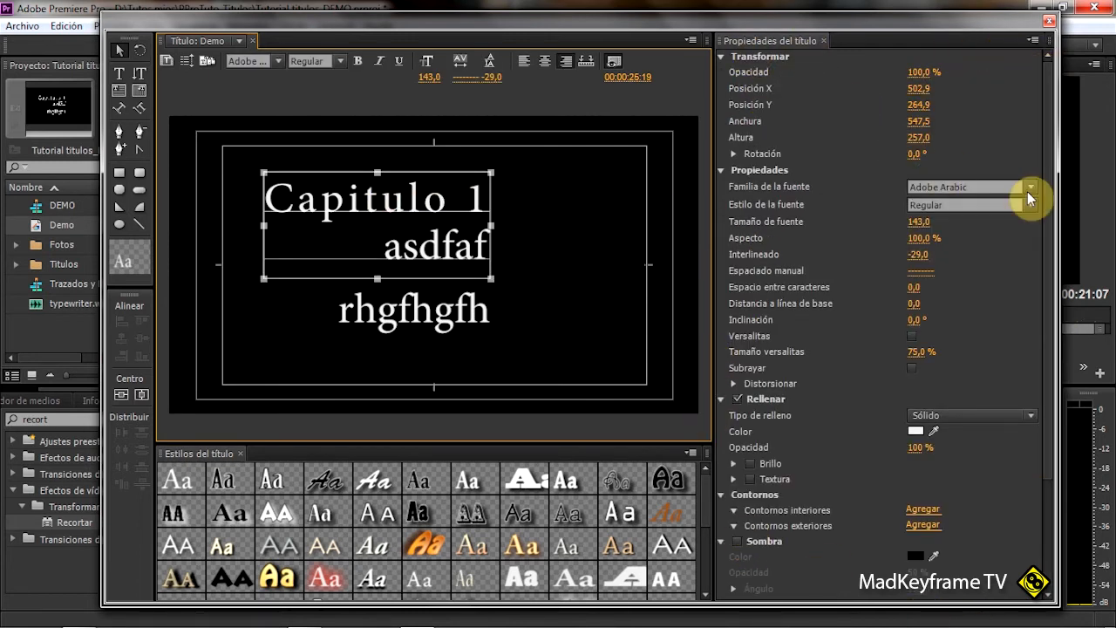
drag(1047, 173, 1048, 324)
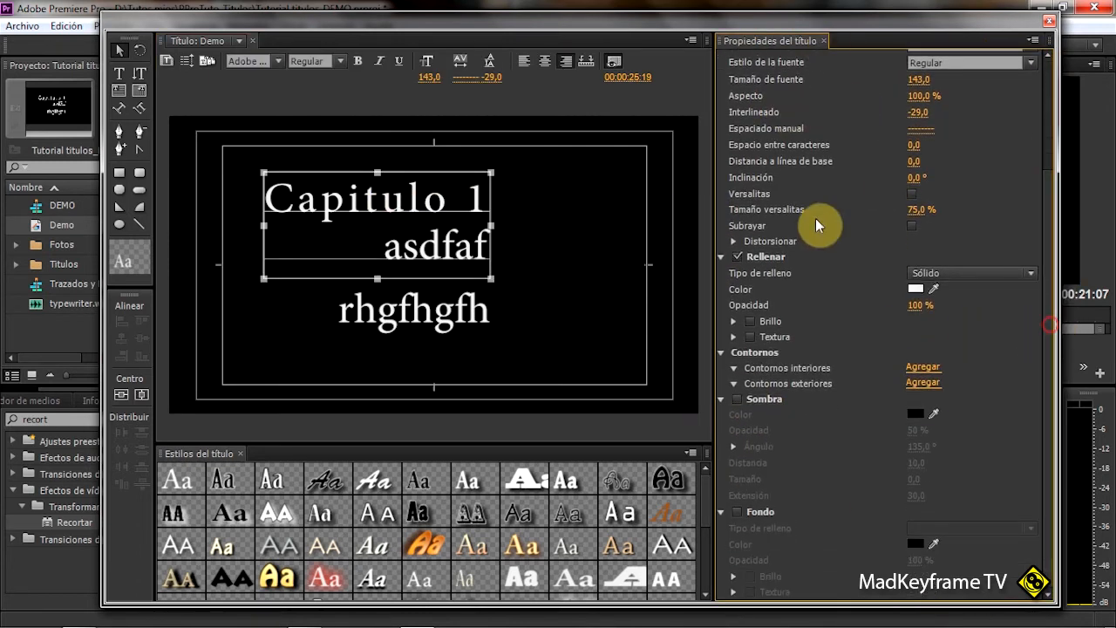
drag(1046, 354, 1048, 204)
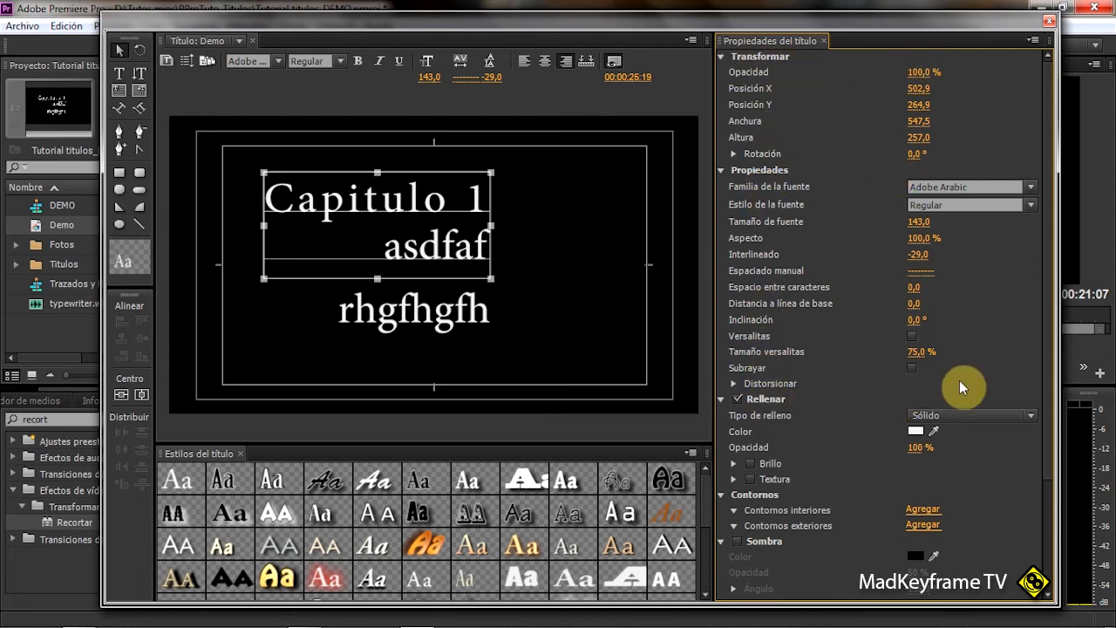
mouse_move(1049, 294)
mouse_down()
mouse_move(1041, 448)
mouse_move(1053, 425)
mouse_move(1060, 282)
mouse_up()
drag(362, 204, 449, 216)
mouse_move(919, 89)
mouse_down()
mouse_move(999, 89)
mouse_move(892, 89)
mouse_move(936, 89)
mouse_move(925, 89)
mouse_up()
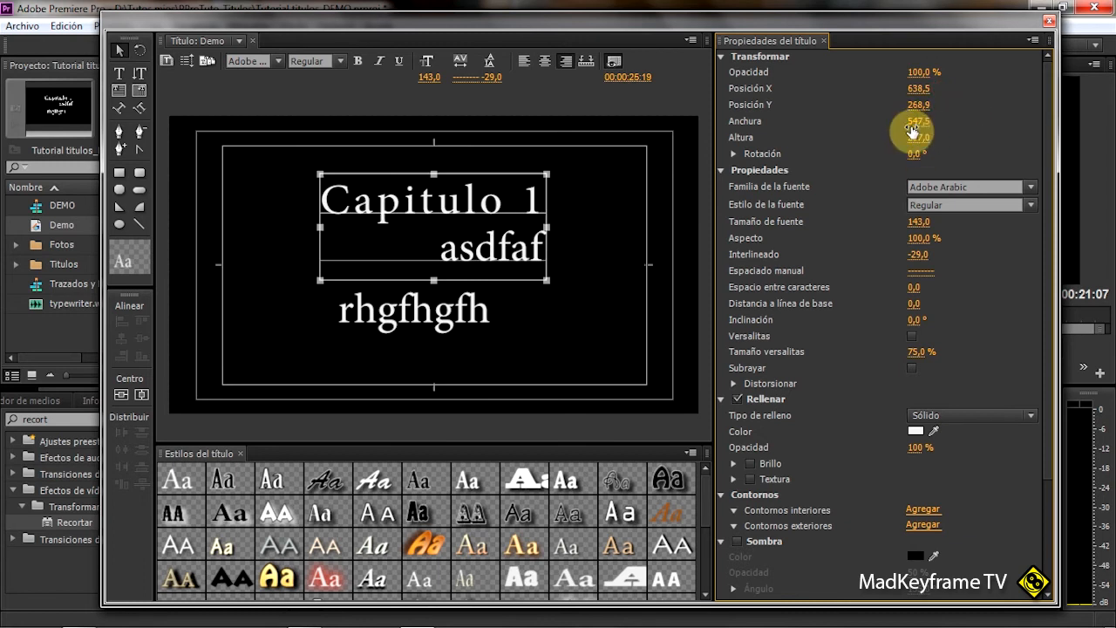
- Stretch the "Capitulo 1" block to about 598 wide and 292 high, and try an 8° rotation on it before undoing the rotation
mouse_move(433, 174)
mouse_down()
mouse_move(433, 134)
mouse_move(436, 164)
mouse_up()
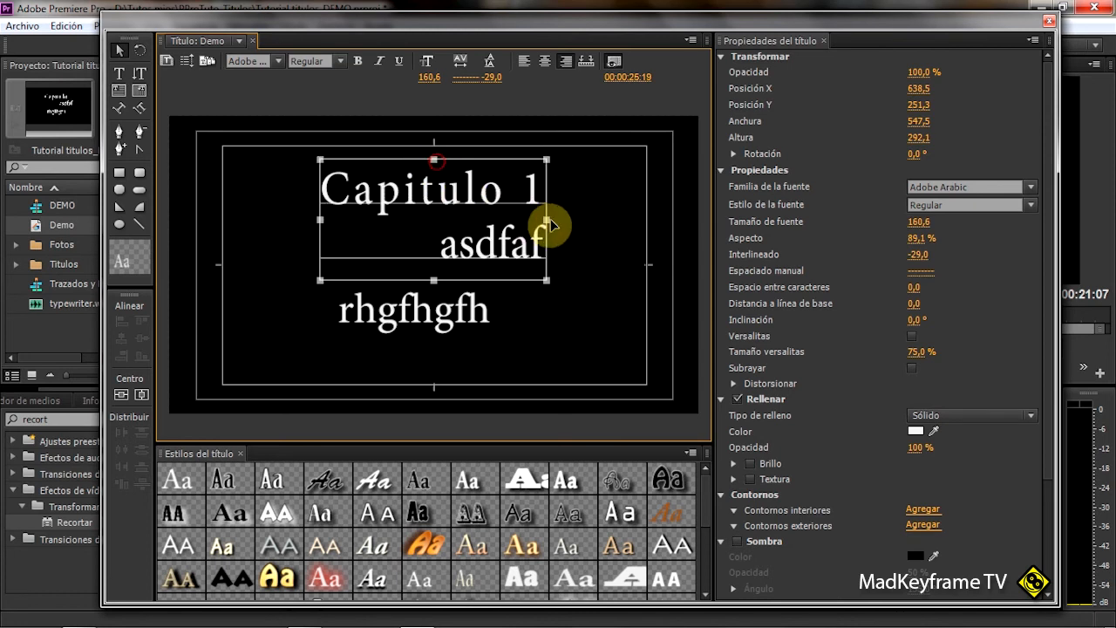
drag(547, 219, 571, 219)
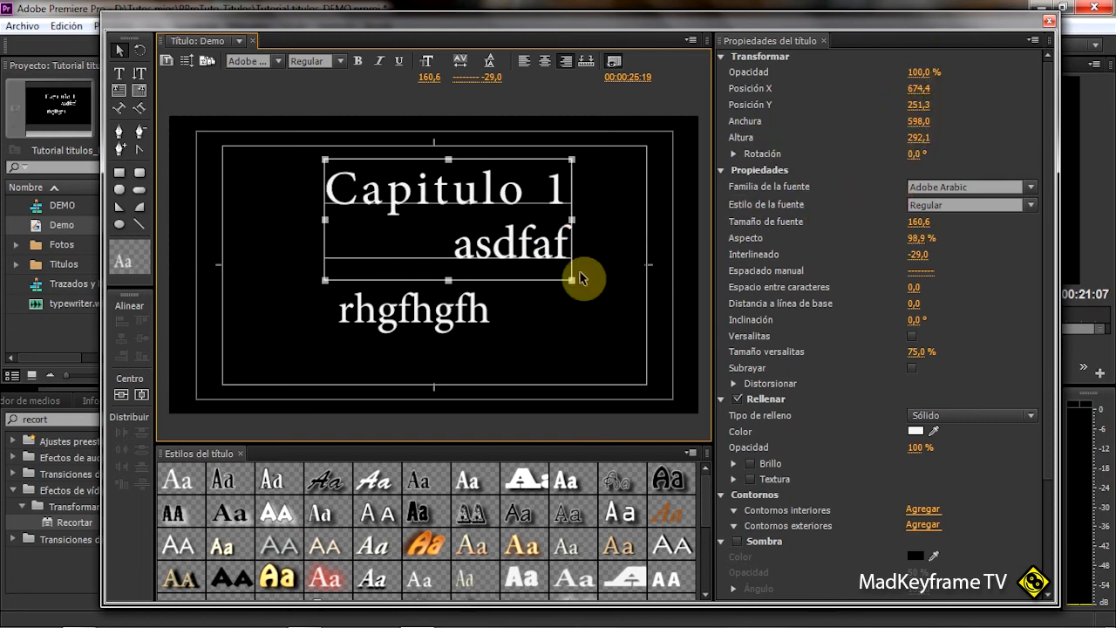
mouse_move(915, 154)
mouse_down()
mouse_move(968, 153)
mouse_move(926, 158)
mouse_up()
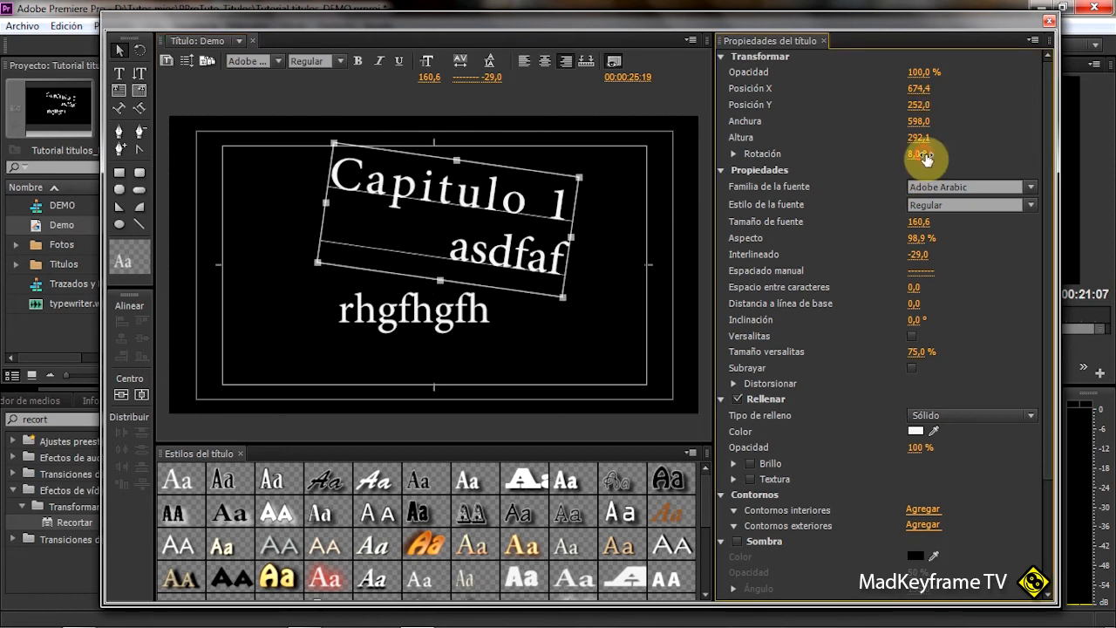
key(ctrl+z)
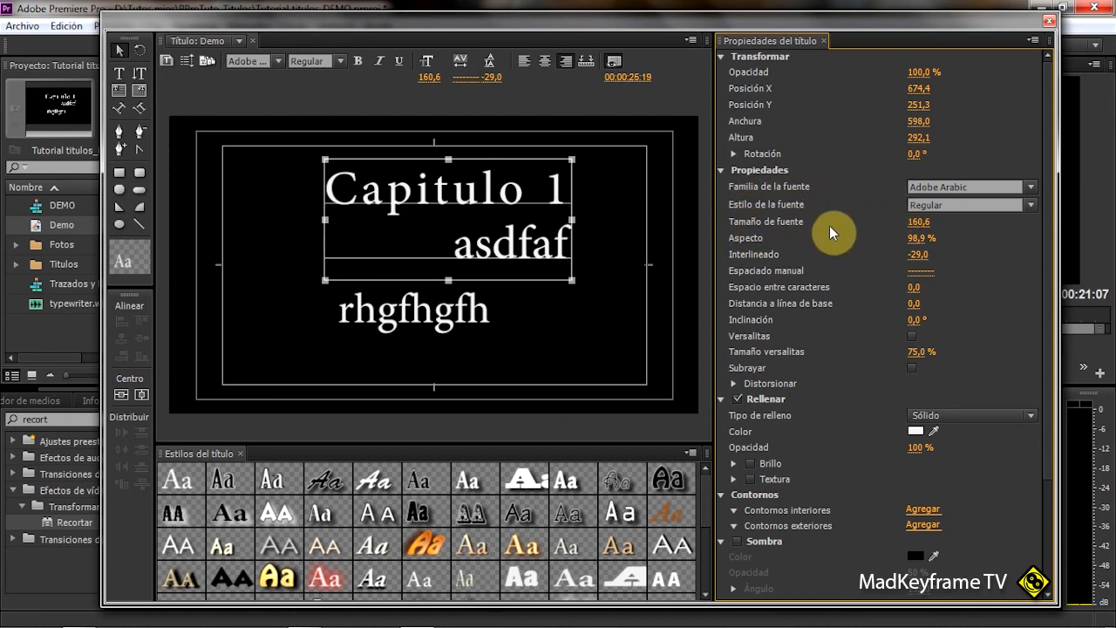
- Widen the "Capitulo 1" text to an aspect of about 106.5% and shift the block left to about X 510
mouse_move(918, 238)
mouse_down()
mouse_move(881, 238)
mouse_move(963, 238)
mouse_move(845, 238)
mouse_move(940, 238)
mouse_move(928, 238)
mouse_up()
drag(572, 219, 512, 220)
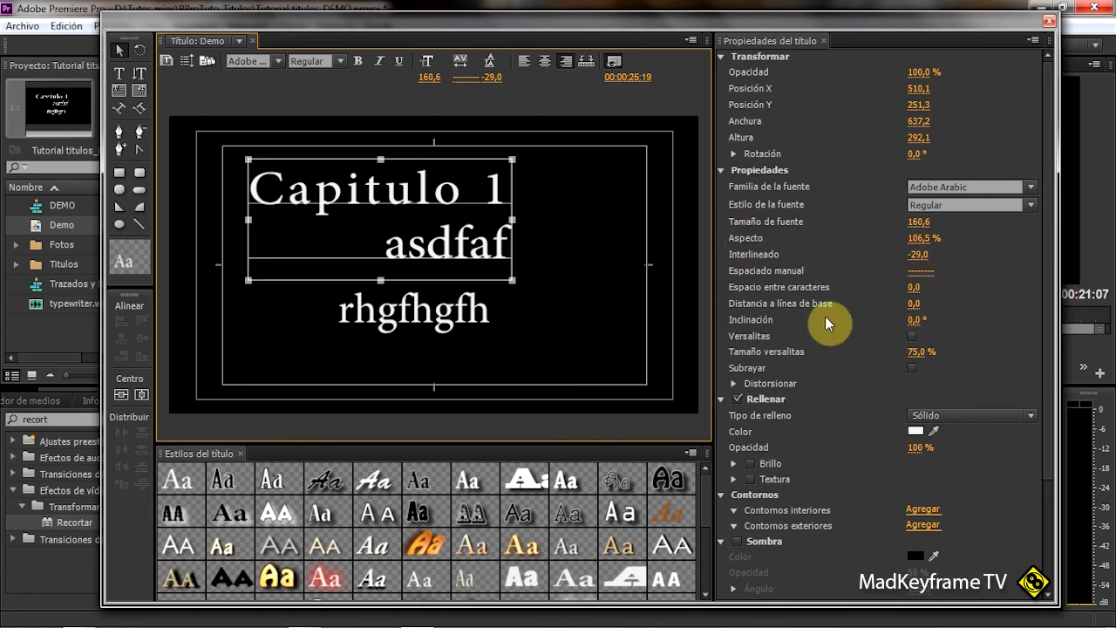
- Enable small caps on the "Capitulo 1" block with a small caps size of 71%, and try a slant before undoing it
click(911, 337)
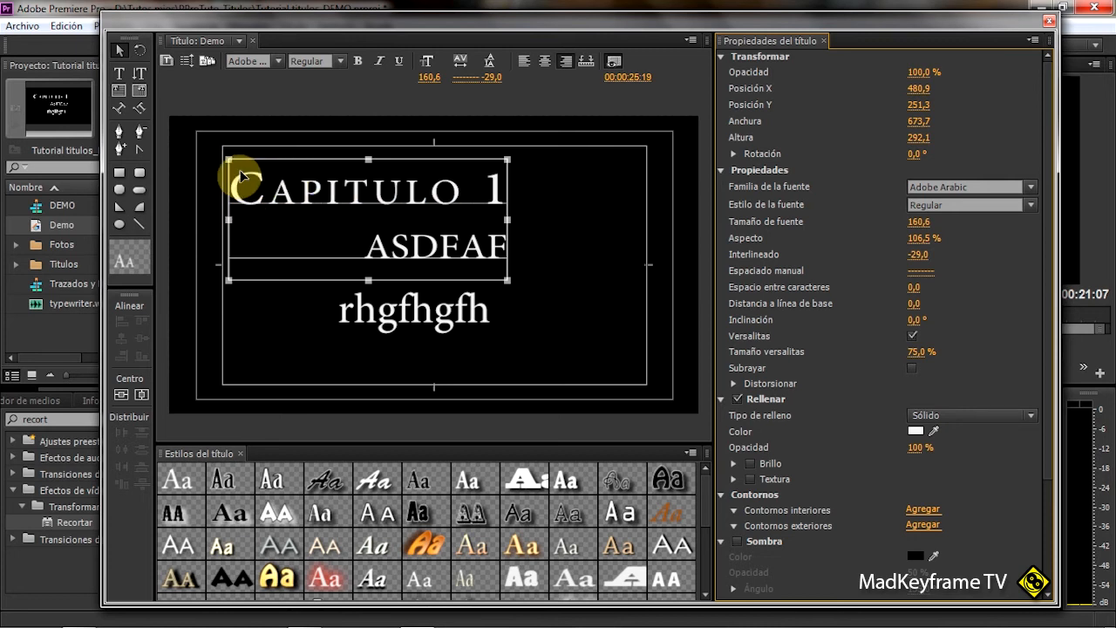
mouse_move(917, 353)
mouse_down()
mouse_move(968, 353)
mouse_move(894, 354)
mouse_move(918, 354)
mouse_up()
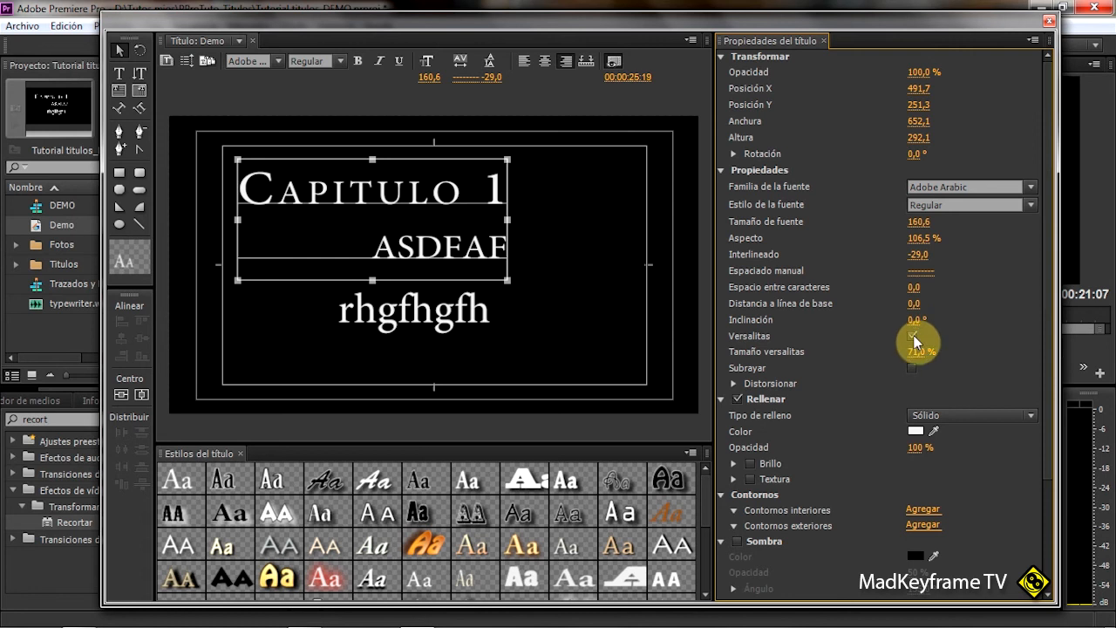
mouse_move(912, 319)
mouse_down()
mouse_move(891, 319)
mouse_move(933, 319)
mouse_move(906, 319)
mouse_move(922, 319)
mouse_up()
key(ctrl+z)
- Change the "Capitulo 1" block's font family to Aharoni and move the block right, back inside the safe margins
click(1024, 186)
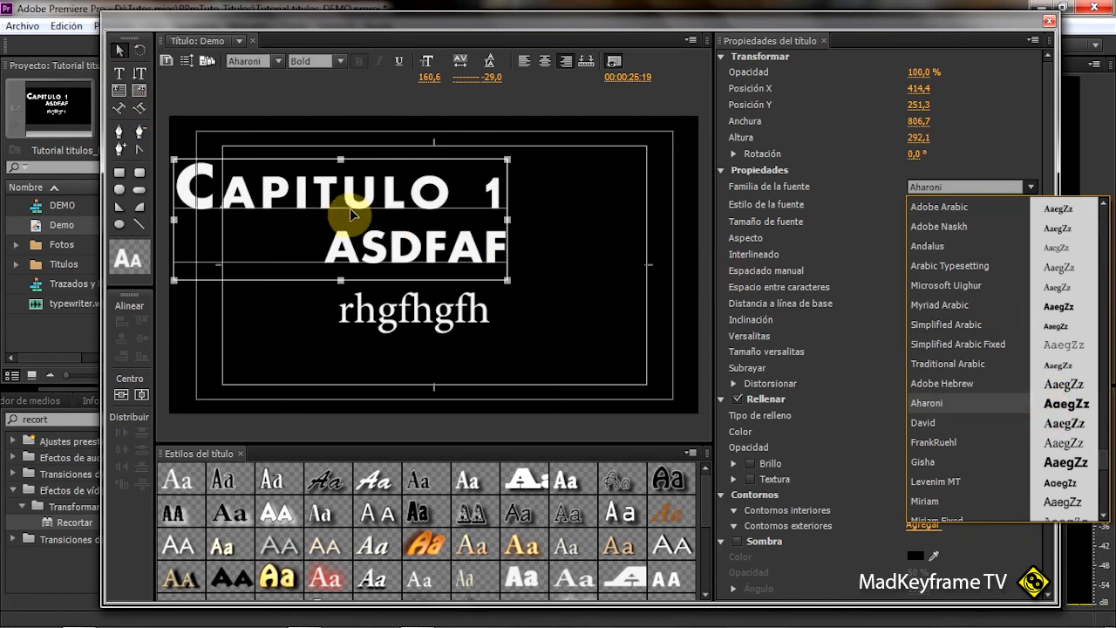
drag(350, 208, 446, 222)
- Delete the "rhgfhgfh" text object and move the "Capitulo 1" block down to the middle of the frame
click(440, 315)
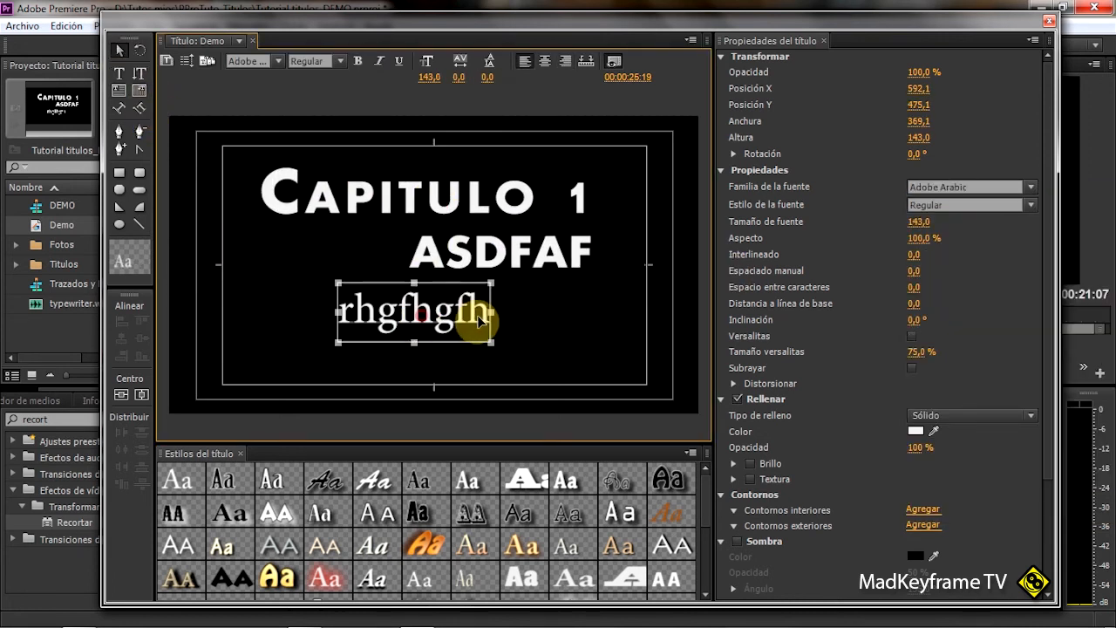
key(Delete)
drag(450, 217, 450, 255)
- Turn the text's fill off and back on
drag(1047, 367, 1046, 460)
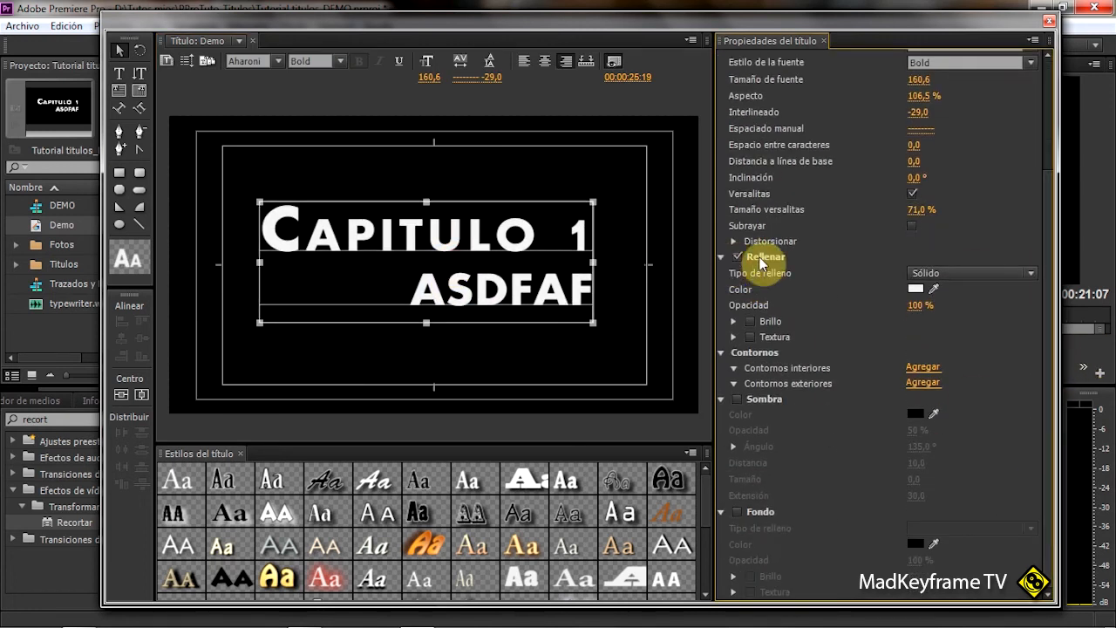
click(738, 256)
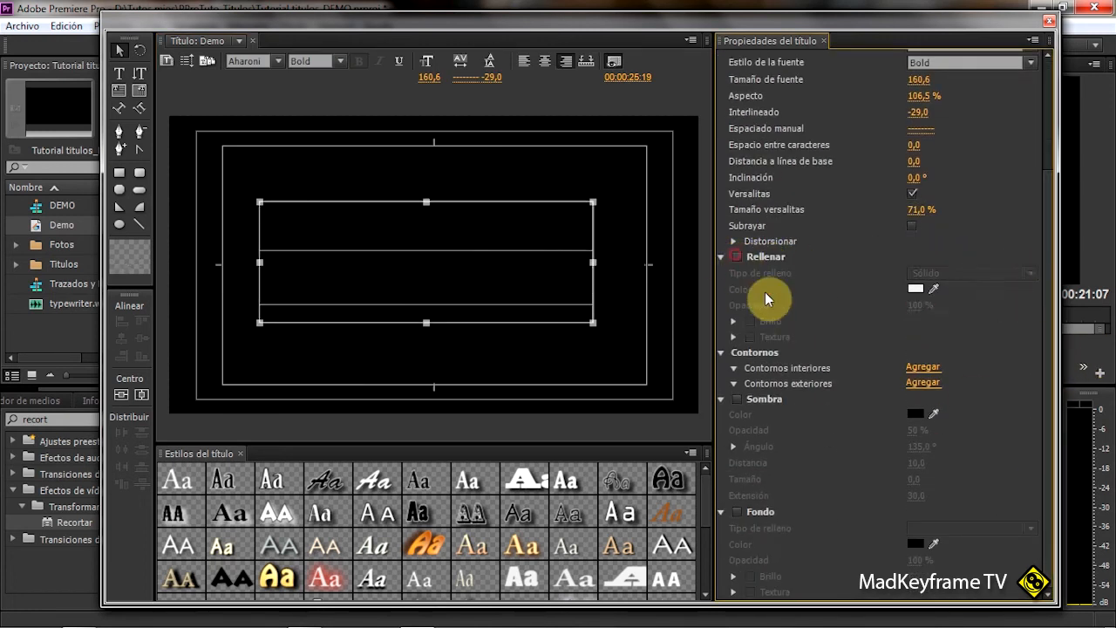
click(737, 256)
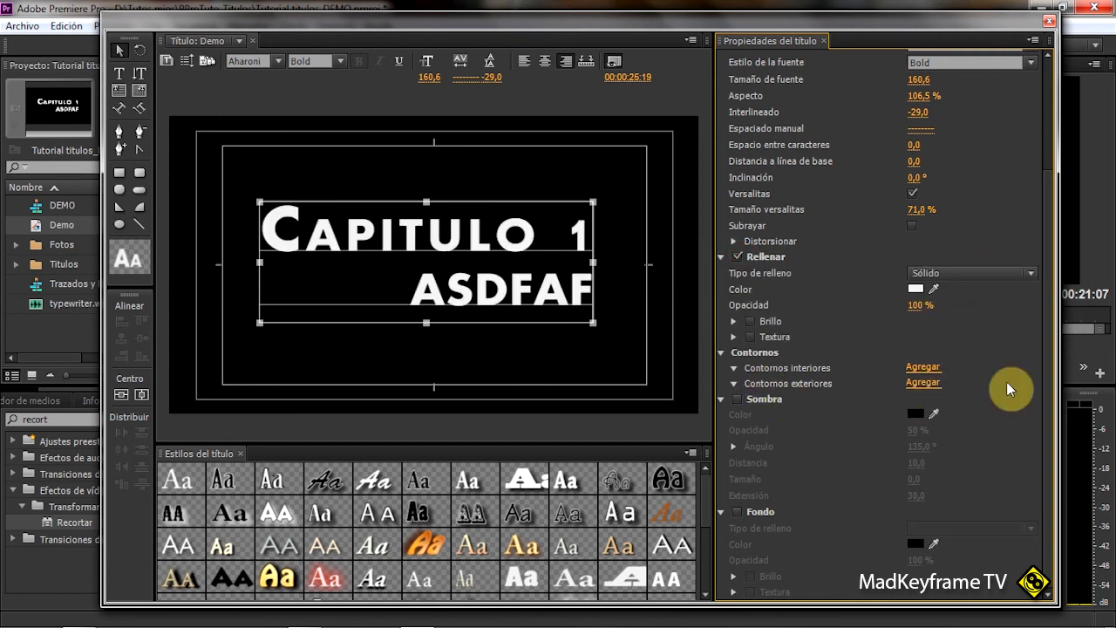
- Apply a linear gradient fill to the text running from dark red to white, with the gradient angle at 341°
click(957, 274)
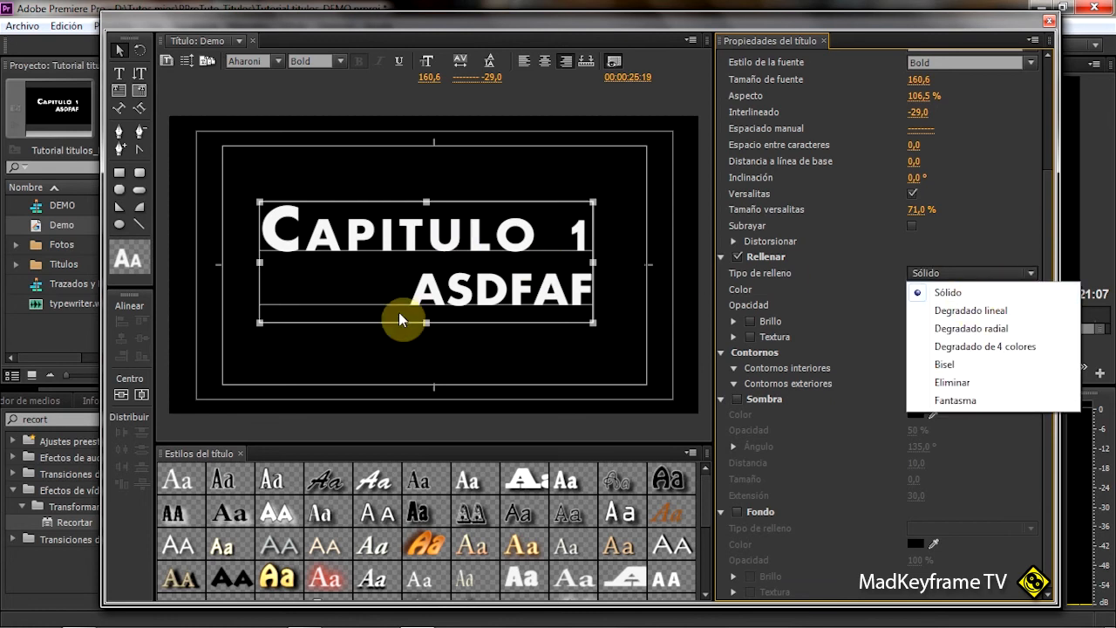
click(994, 312)
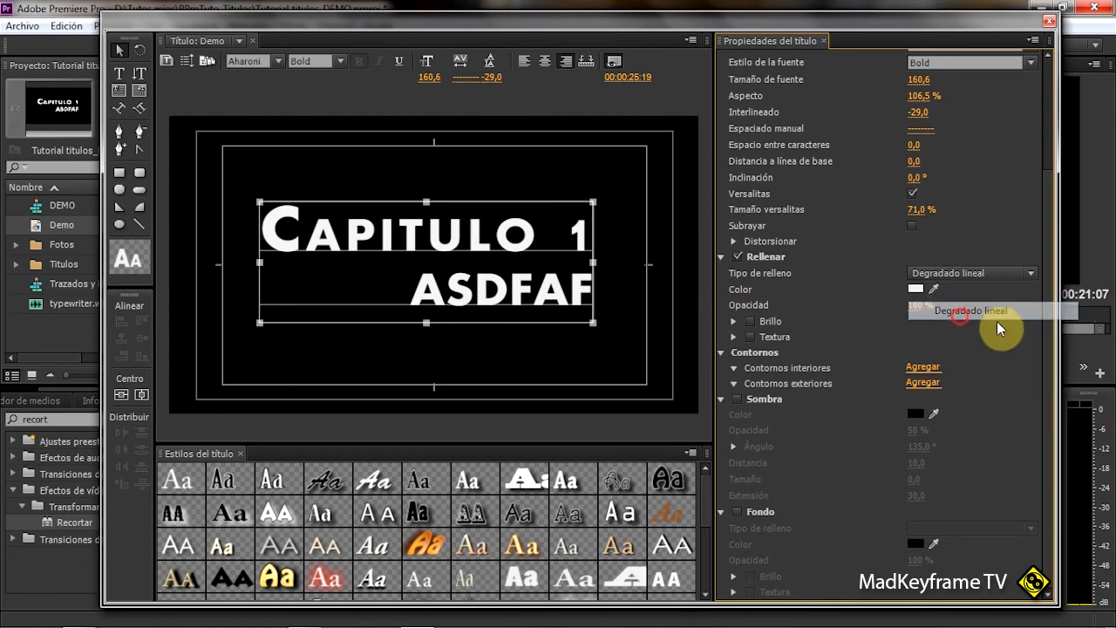
double_click(941, 303)
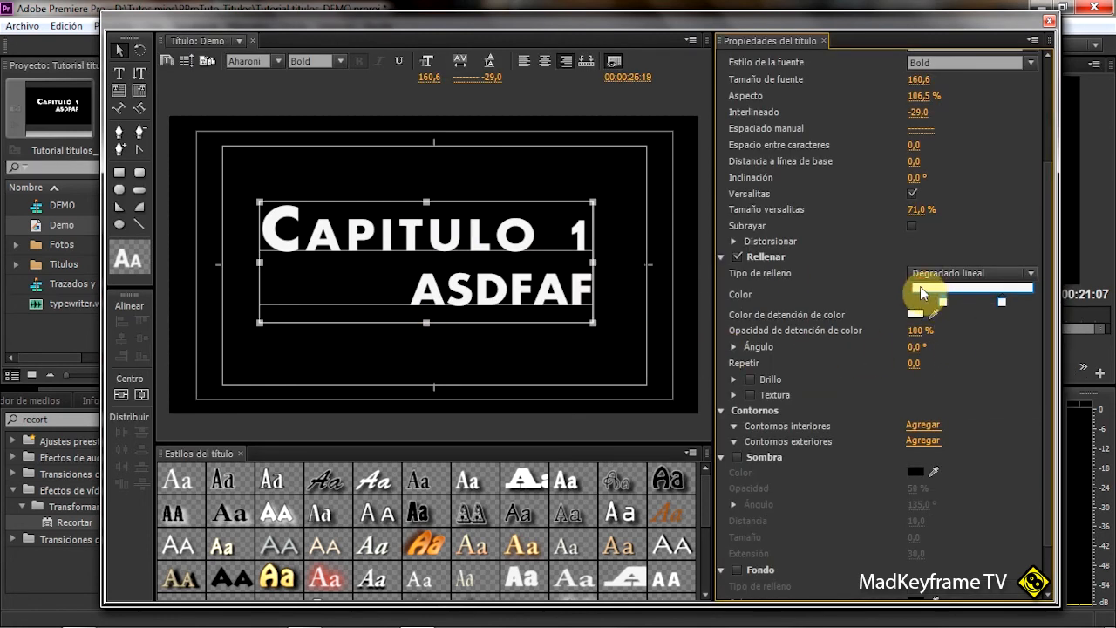
drag(555, 318, 564, 353)
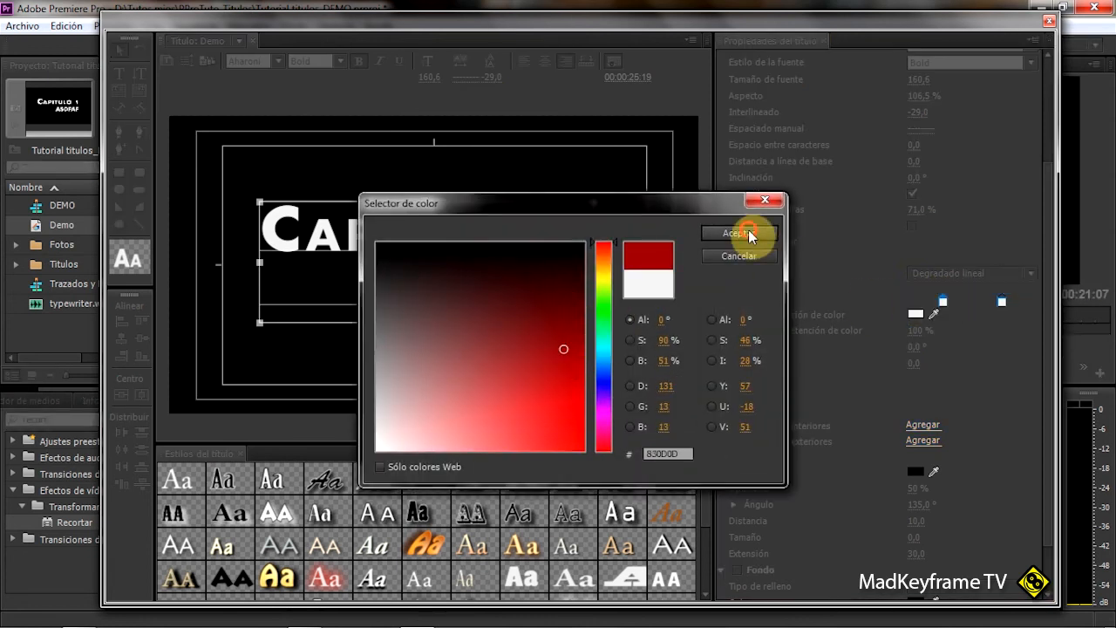
click(748, 229)
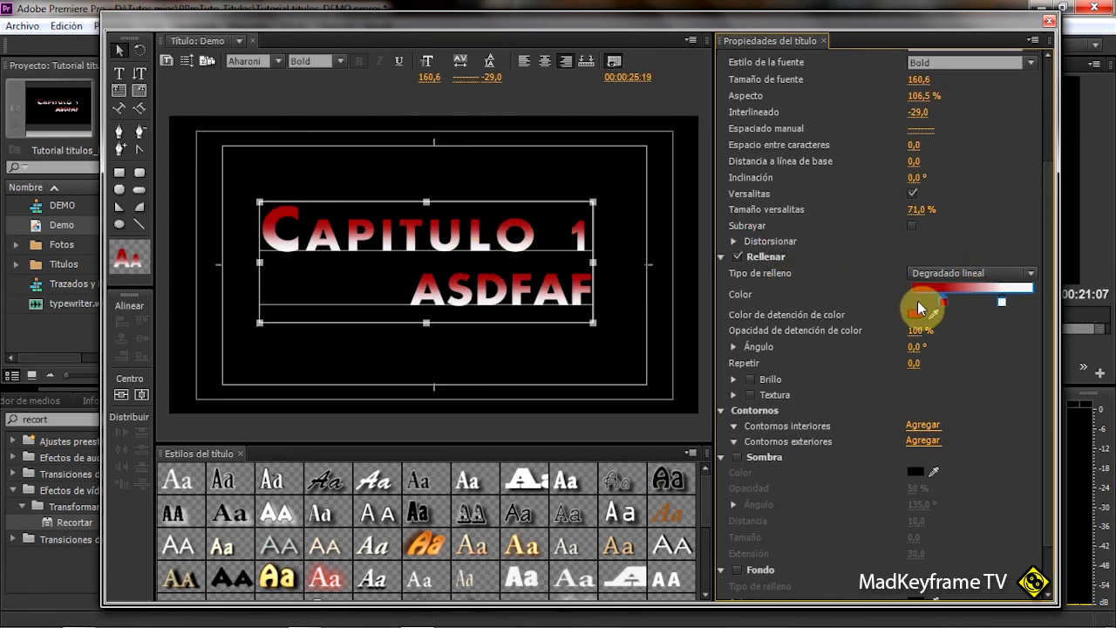
drag(915, 332, 820, 381)
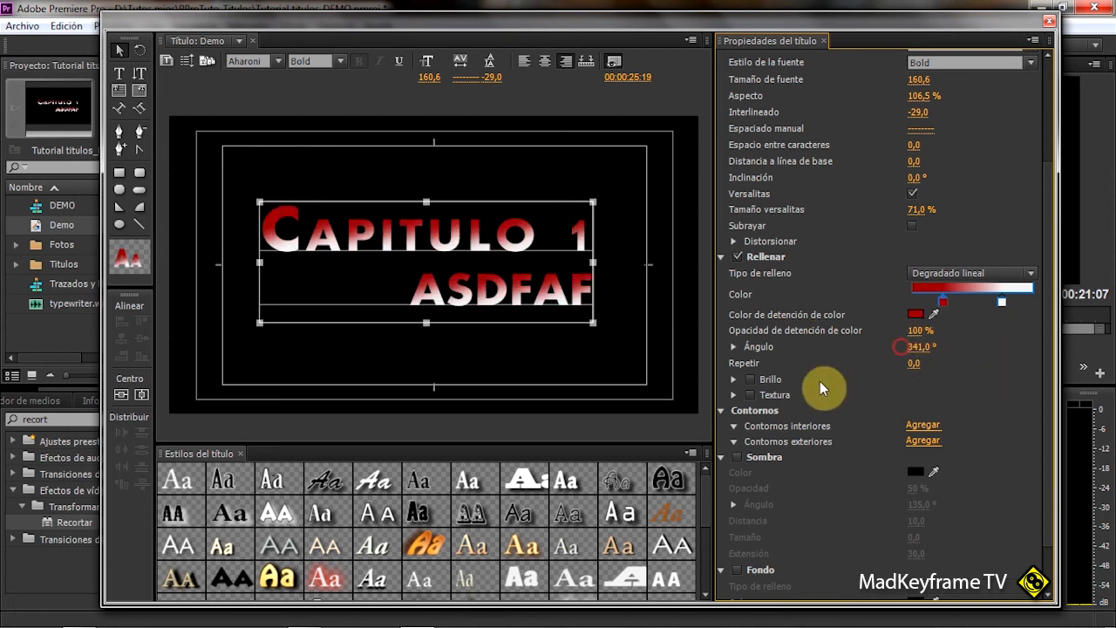
- Enable the sheen (Brillo) on the text's fill, with size 29 and offset -9
click(732, 380)
click(751, 380)
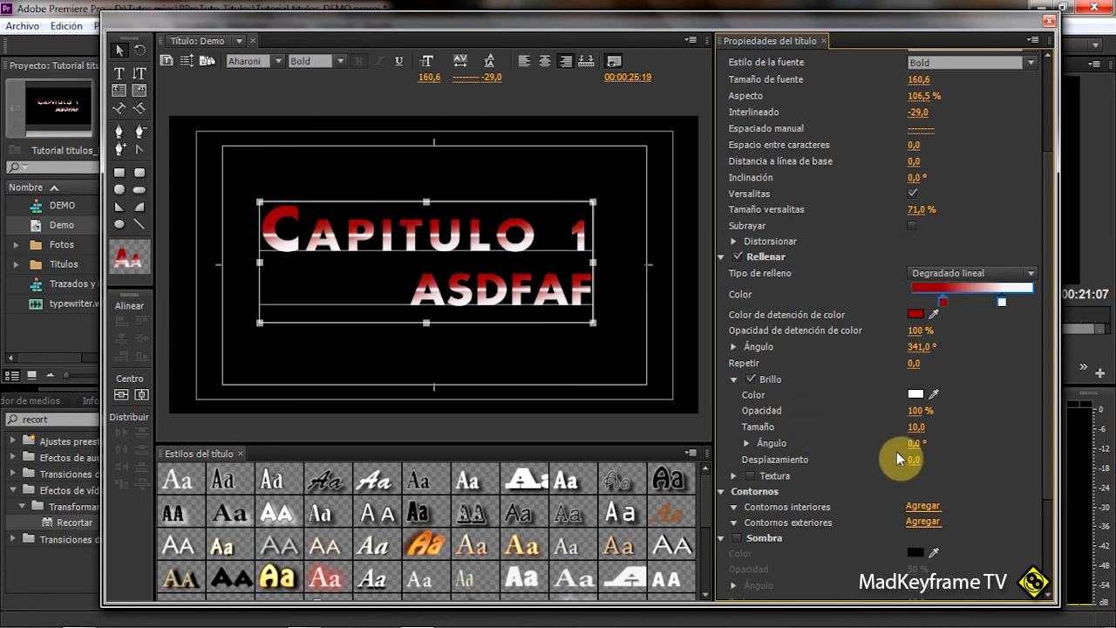
drag(913, 460, 917, 427)
- Add an outer stroke to the text and colour it green (4CCB25)
drag(1047, 246, 1049, 380)
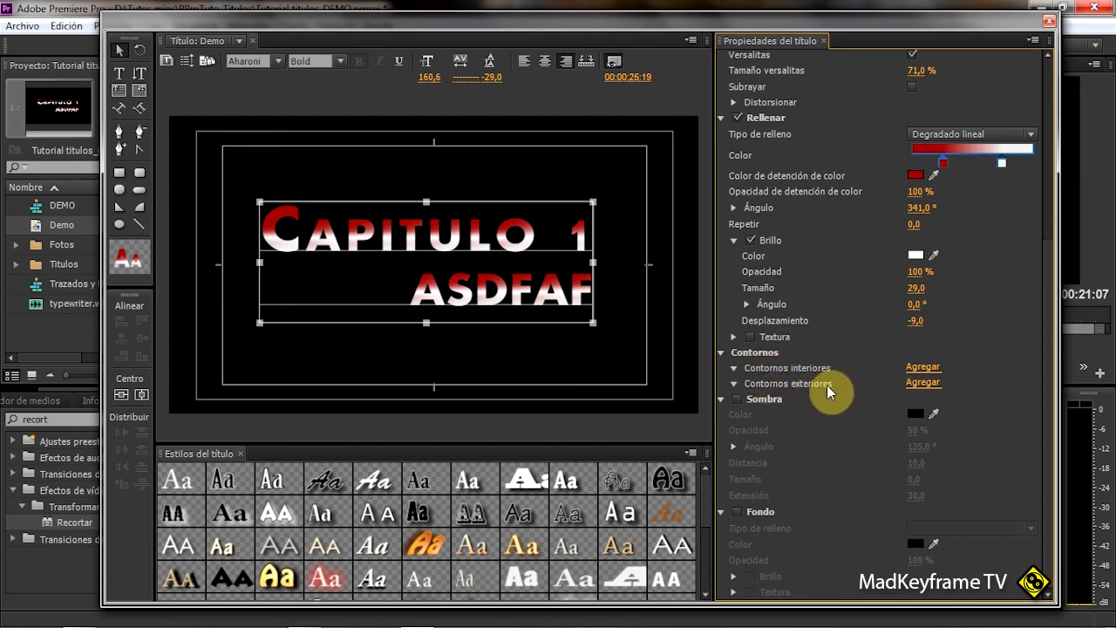
click(917, 383)
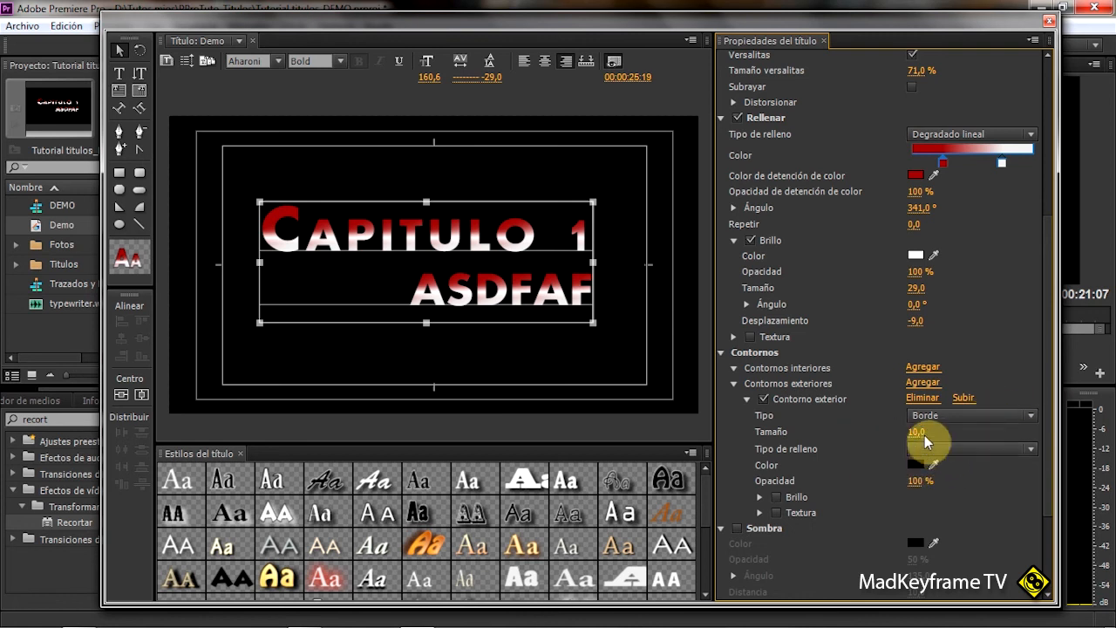
click(913, 464)
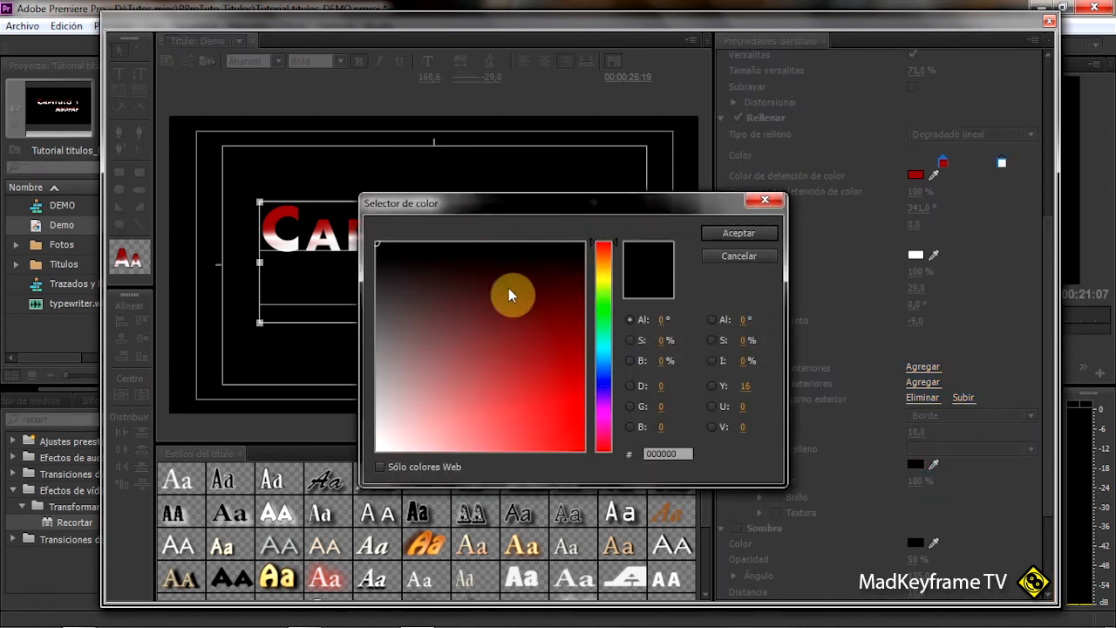
click(605, 303)
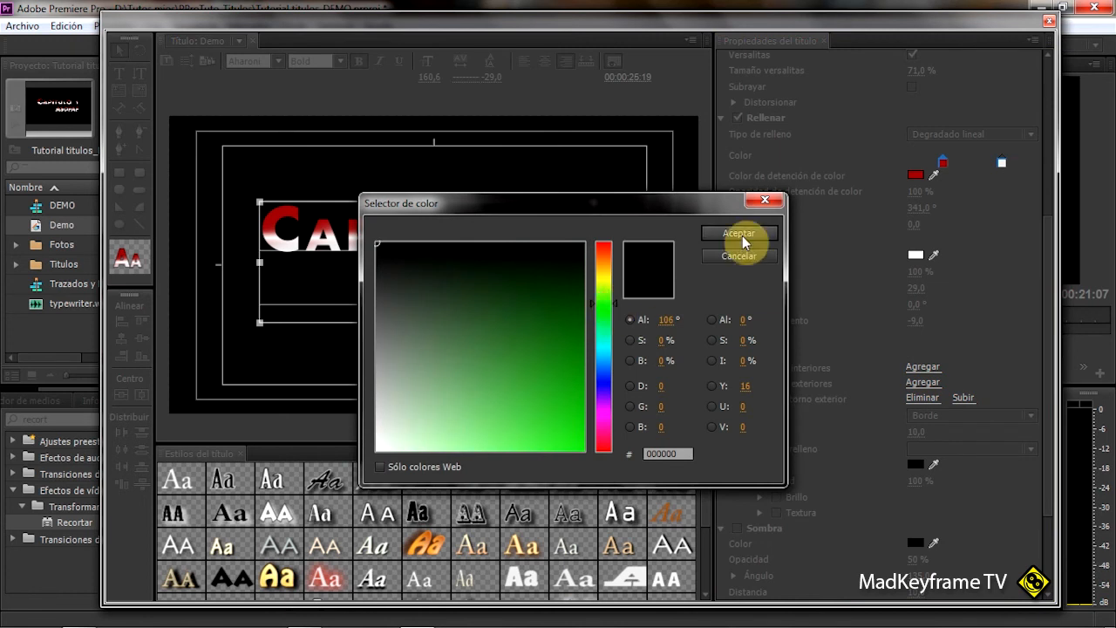
click(548, 342)
click(541, 406)
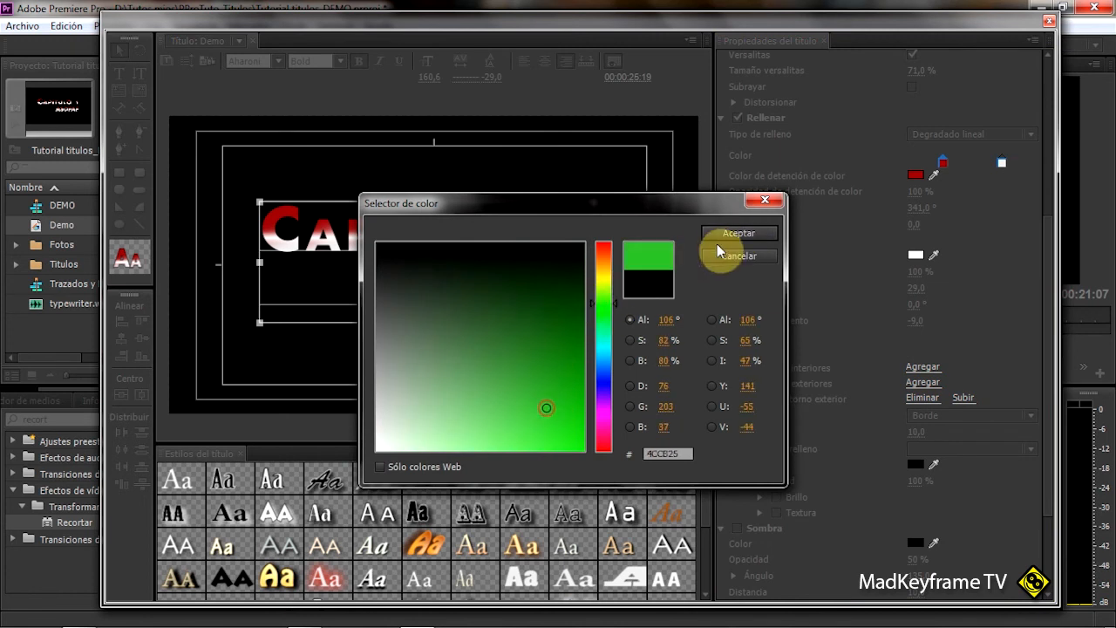
click(724, 234)
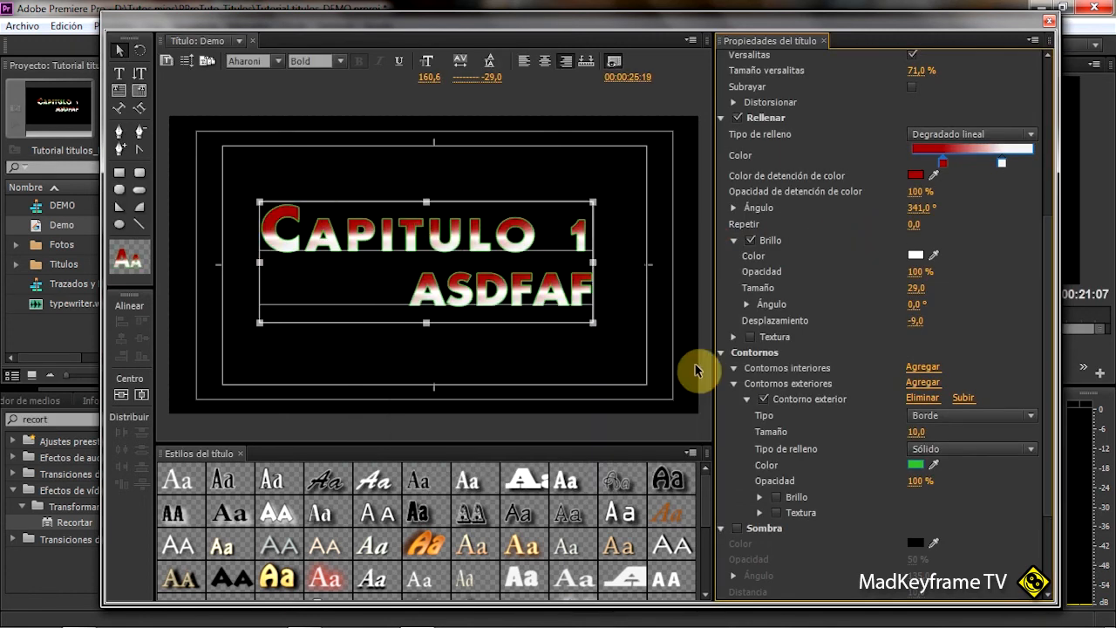
- Set the outer stroke's size to 25 and its opacity to 33%
drag(916, 488, 832, 488)
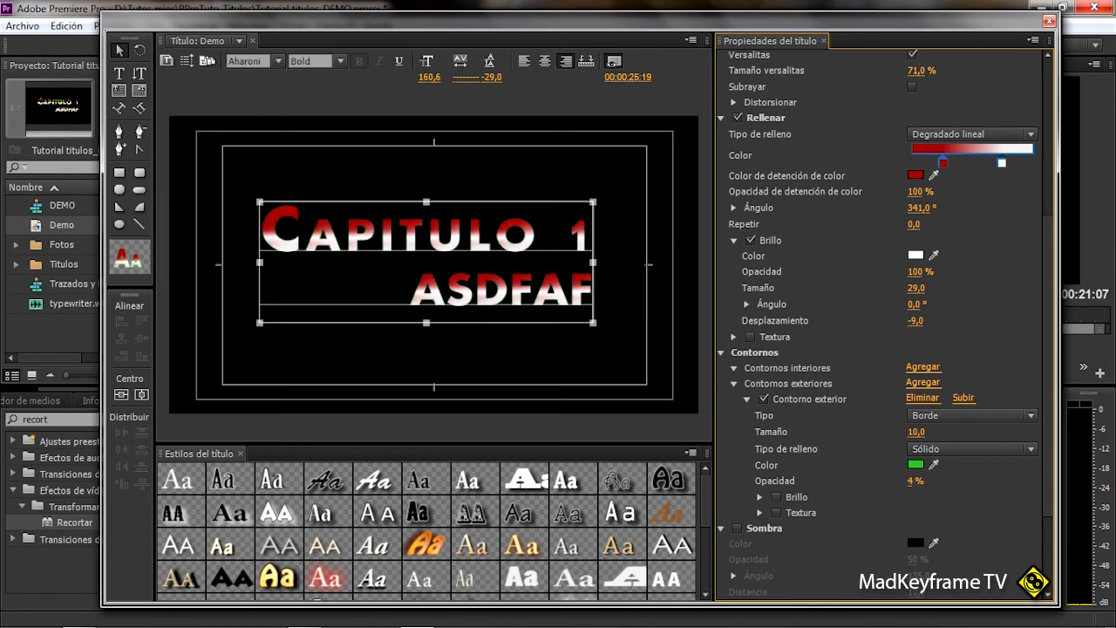
click(925, 433)
drag(925, 433, 963, 420)
drag(1047, 253, 1066, 406)
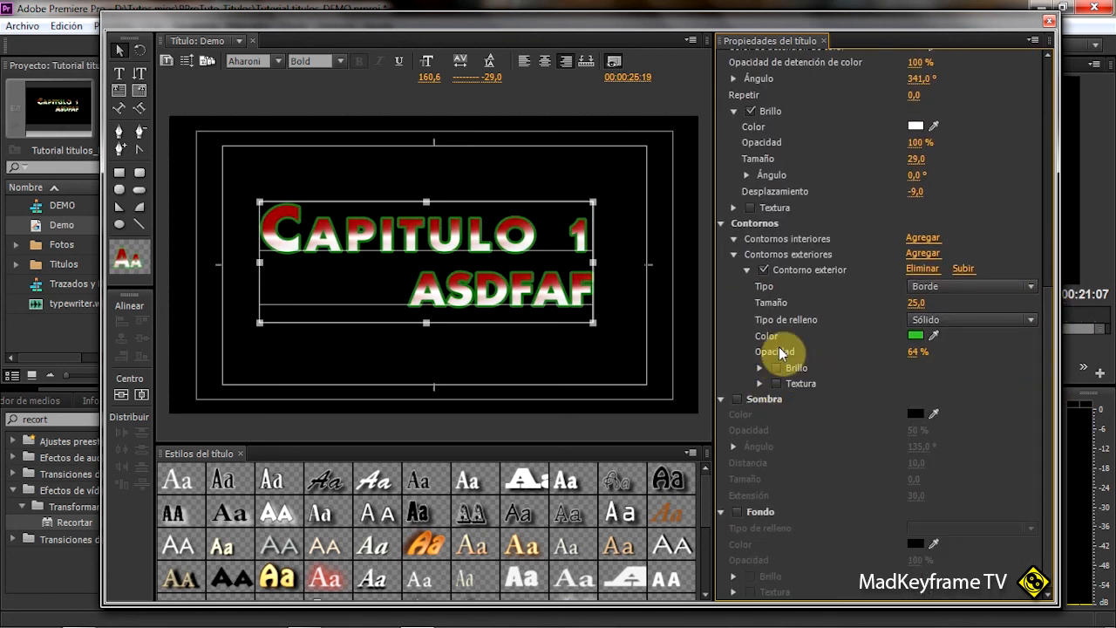
drag(912, 358, 828, 361)
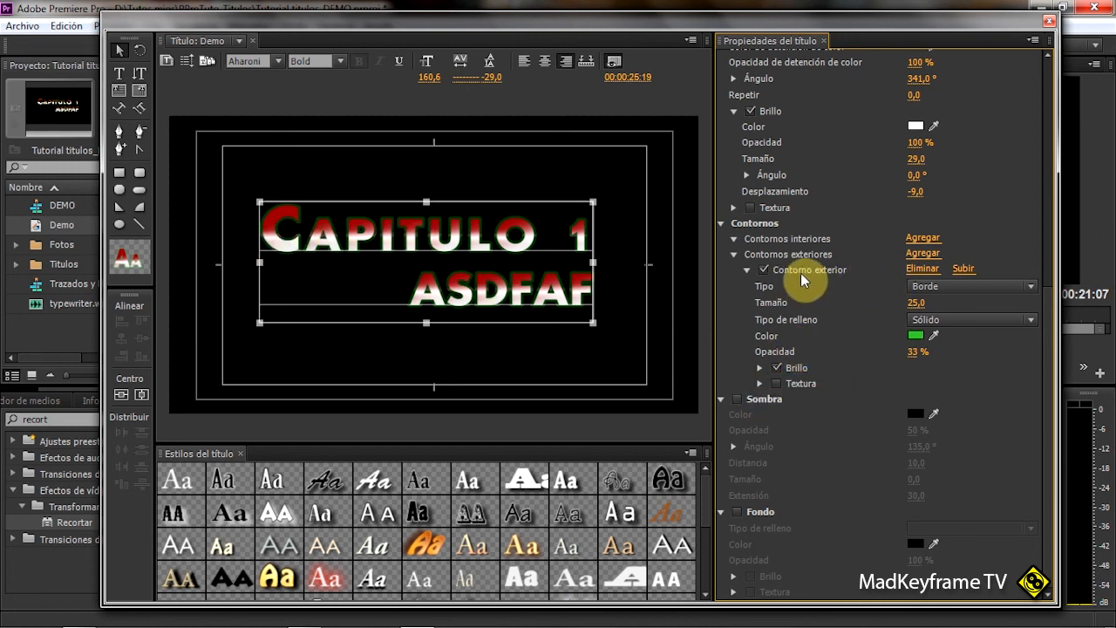
- Try the texture (Textura) option on the outer stroke, opening its image chooser and cancelling without selecting a file
click(776, 385)
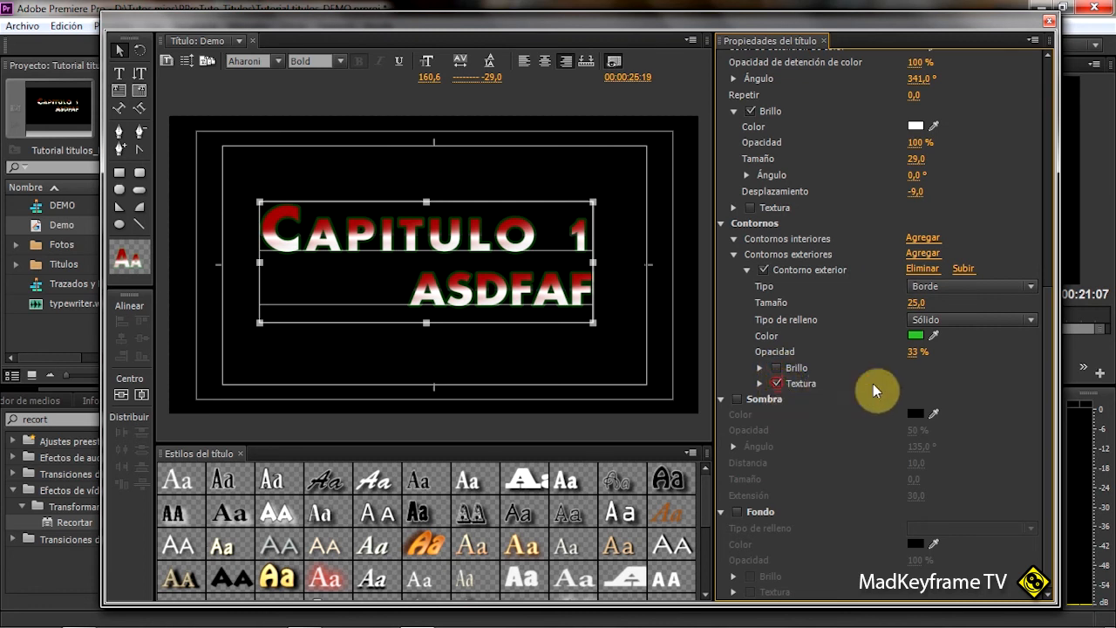
click(759, 385)
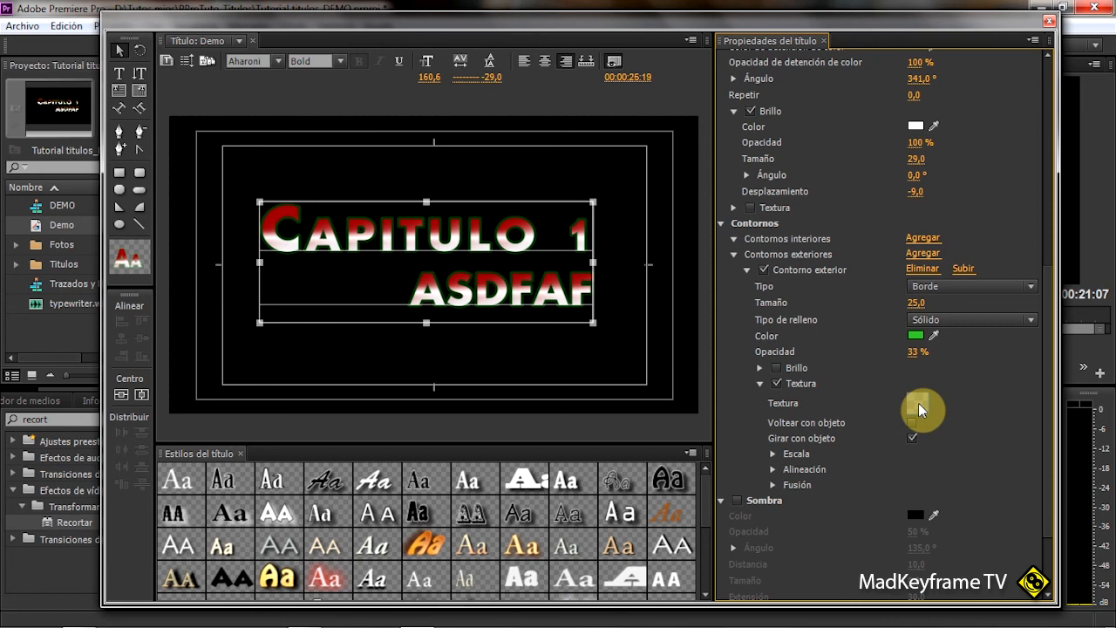
click(918, 404)
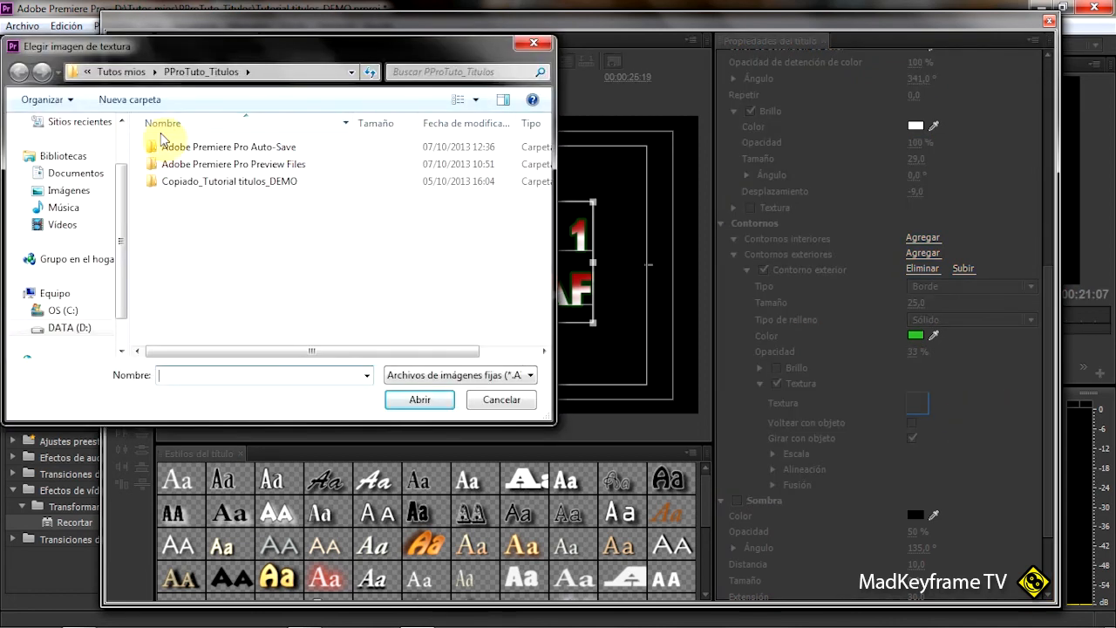
click(502, 401)
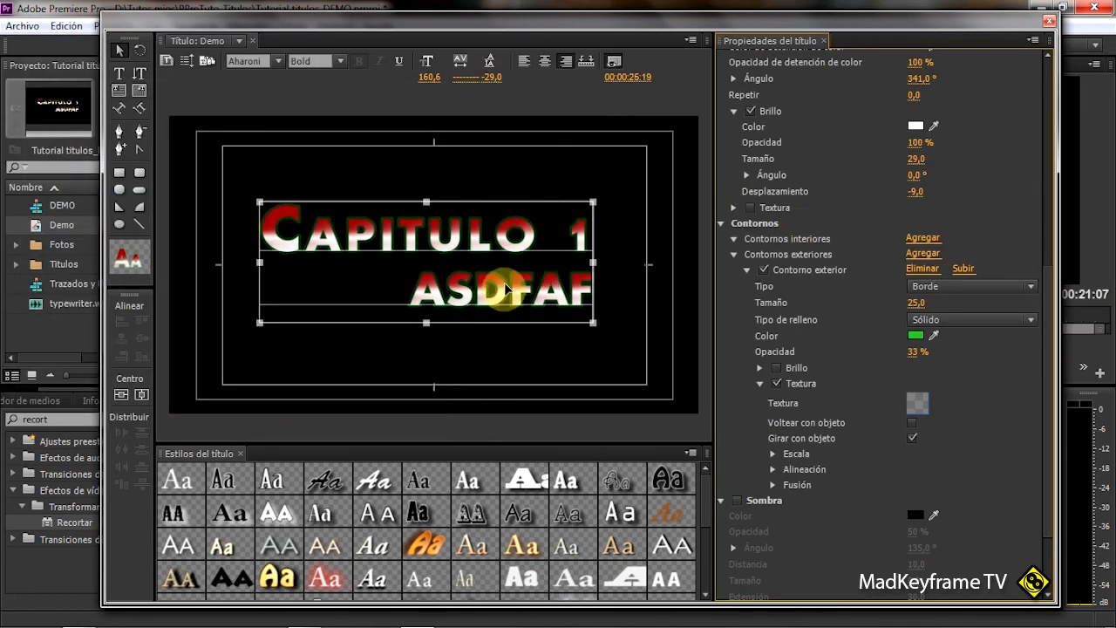
drag(1051, 329, 1051, 353)
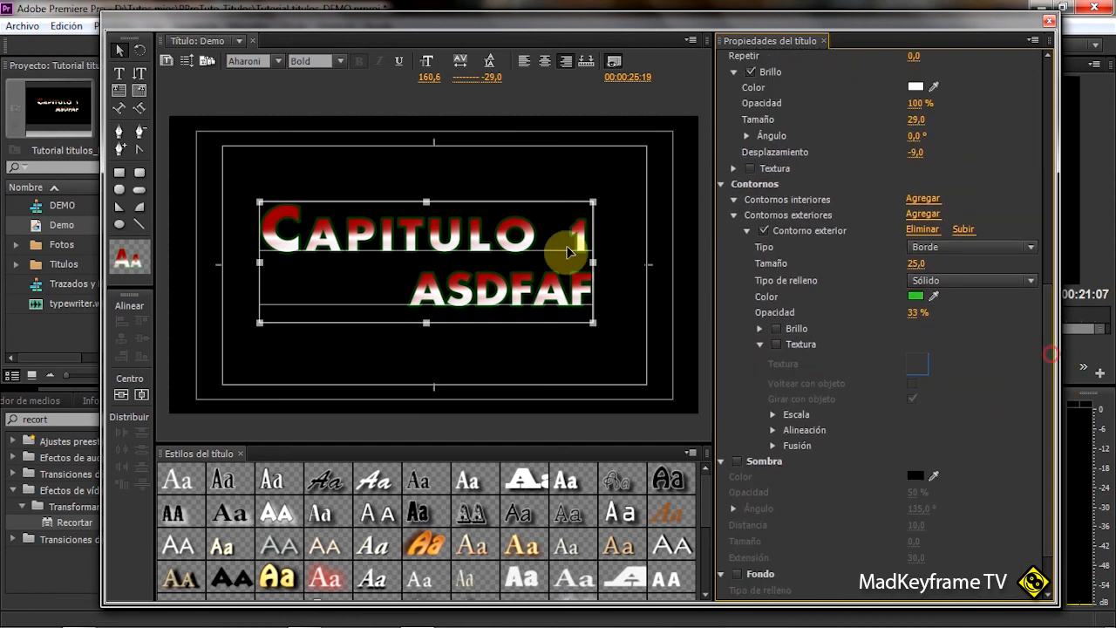
- Hide the background video and enable the text's shadow (Sombra), with angle -209° and distance 34
click(612, 61)
click(737, 460)
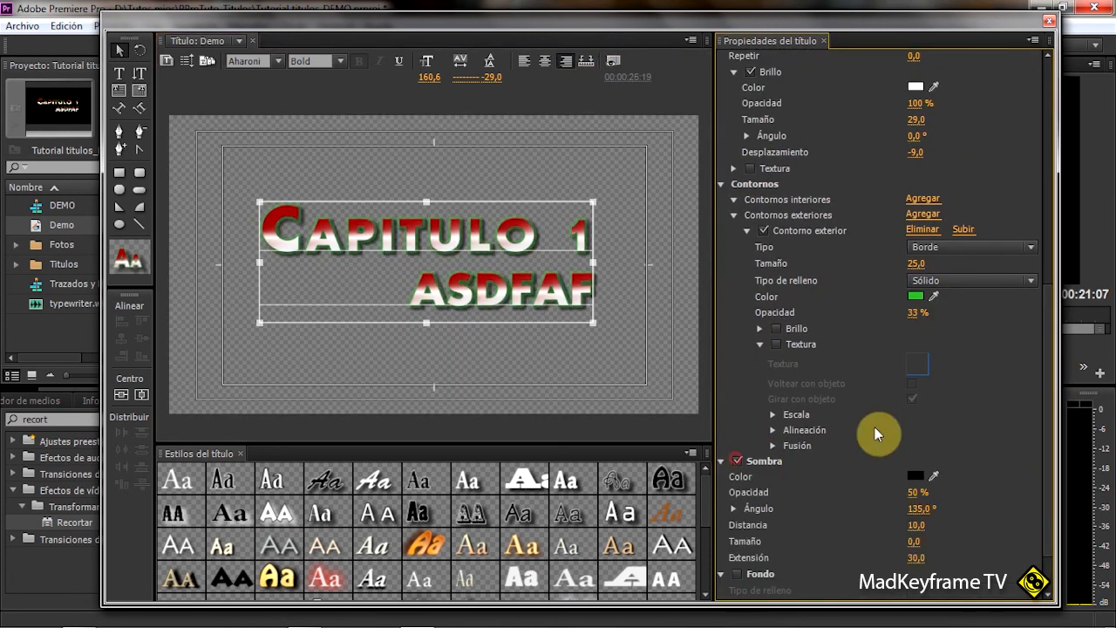
scroll(1037, 340, down, 3)
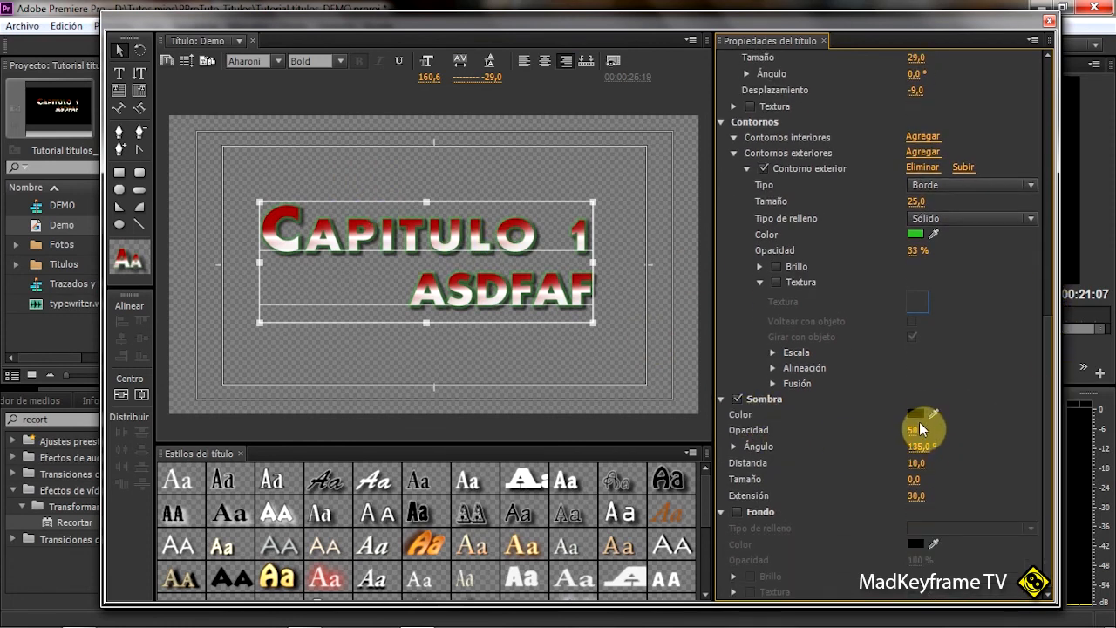
drag(916, 451, 616, 451)
drag(916, 462, 838, 468)
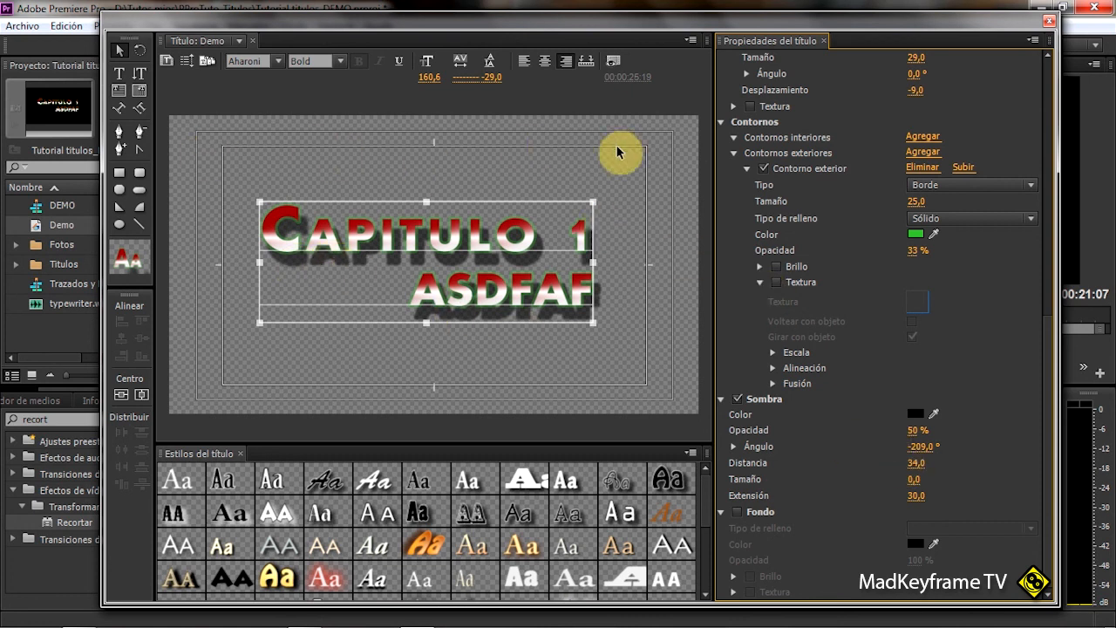
- Enable the title's background (Fondo), keeping the solid fill type, and turn on its sheen (Brillo)
click(739, 513)
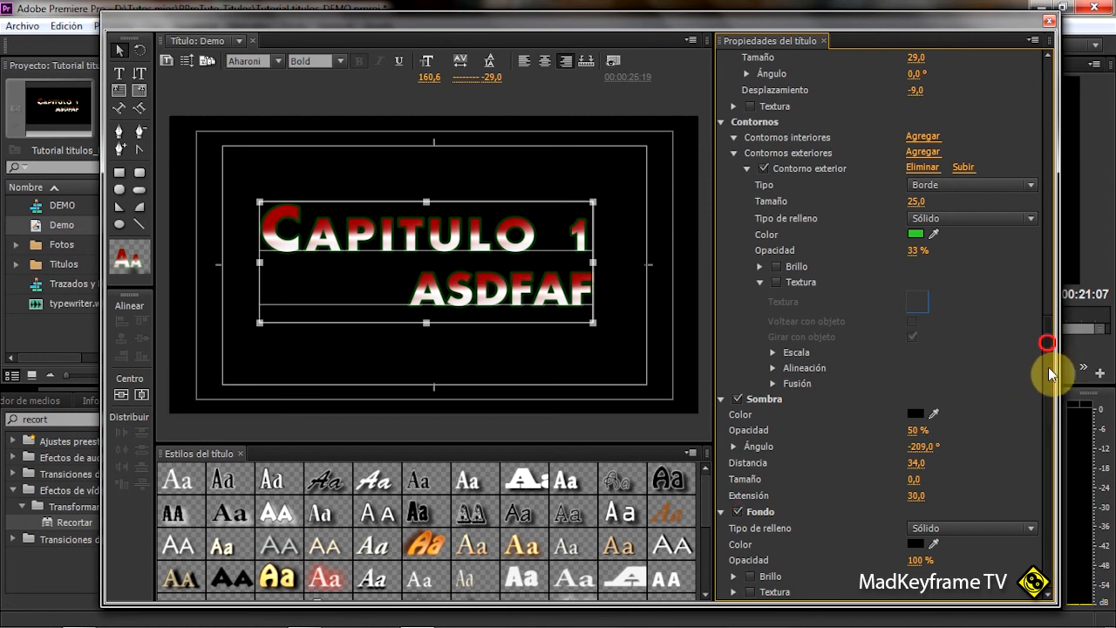
click(994, 527)
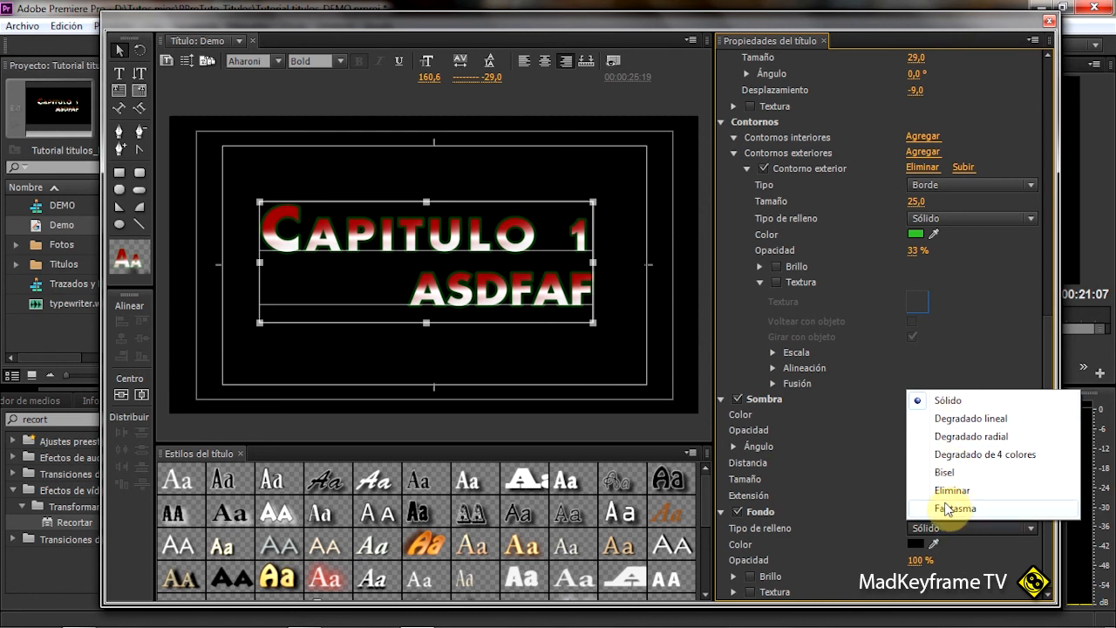
click(989, 559)
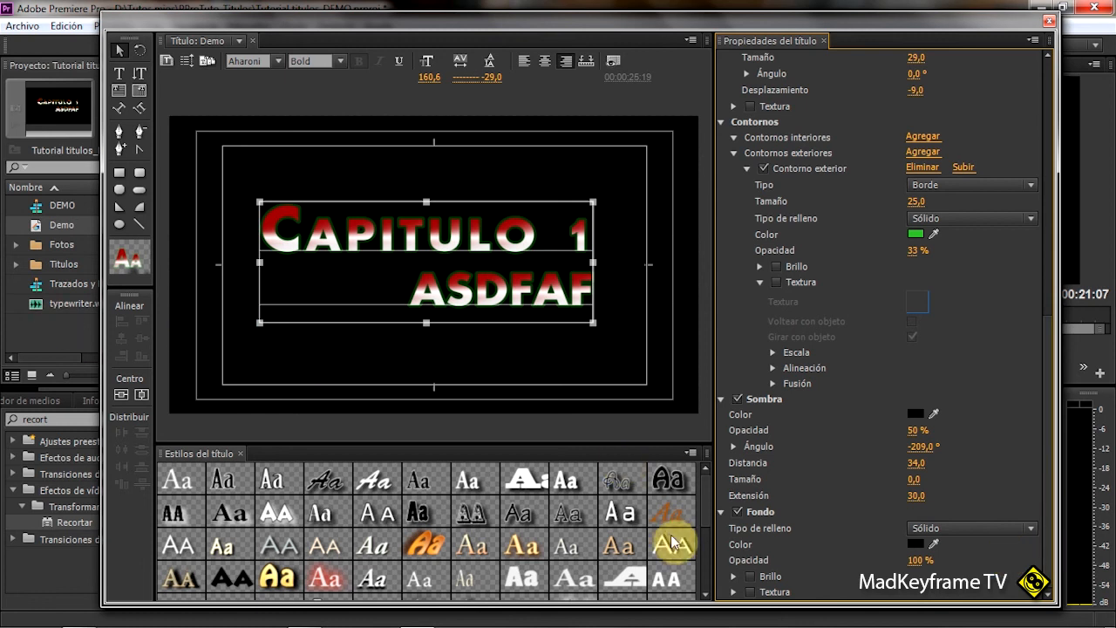
click(733, 576)
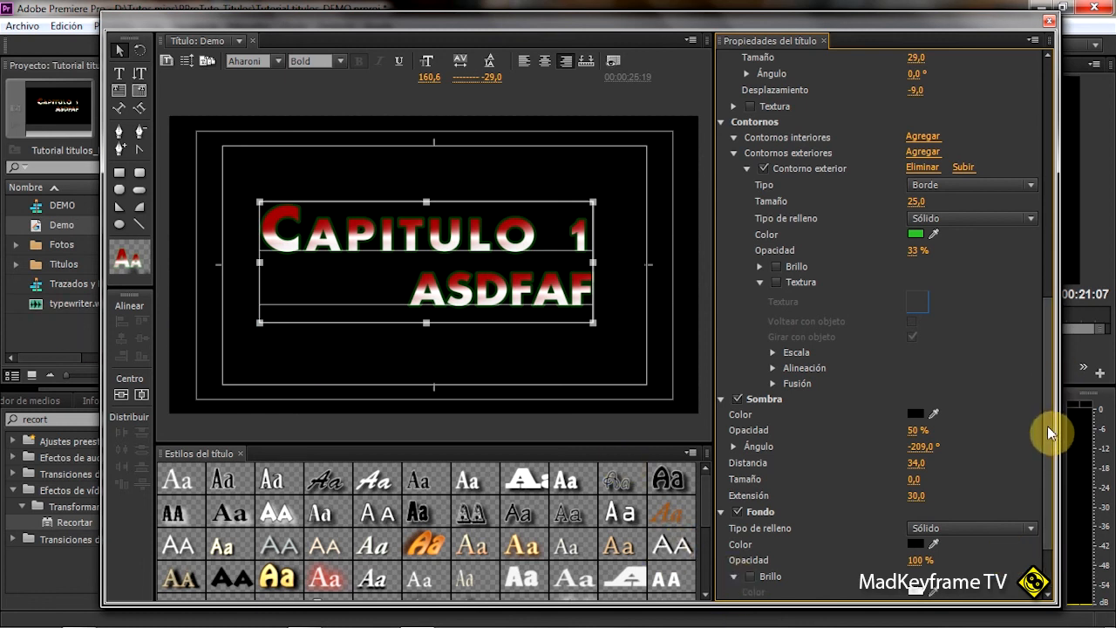
scroll(744, 499, down, 3)
click(749, 495)
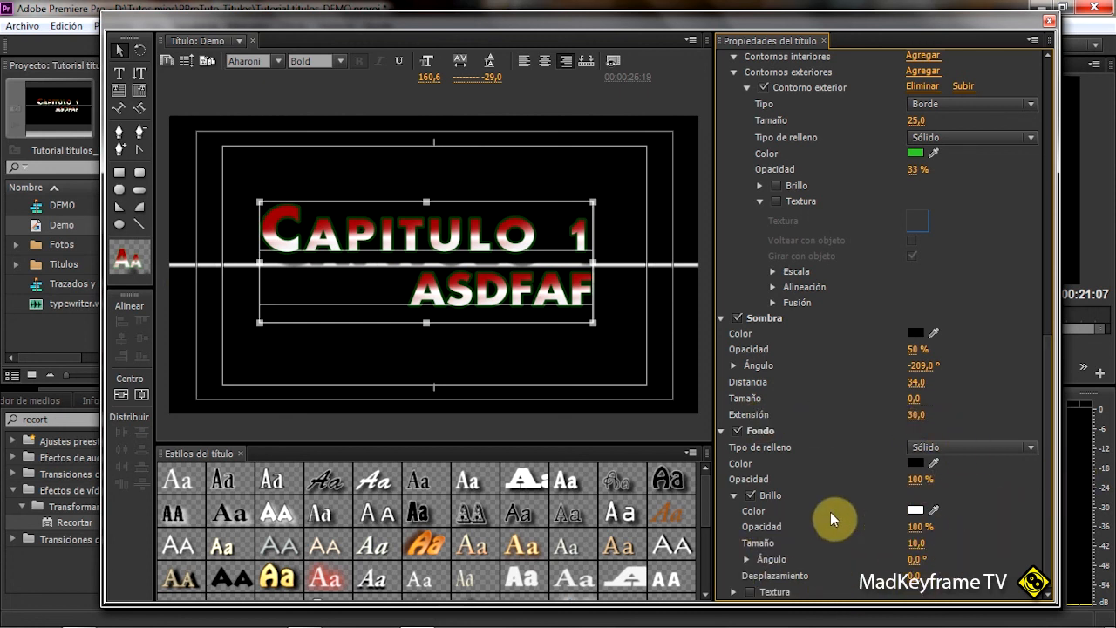
- Enable the background's texture (Textura) and open its image chooser, cancelling without selecting a file
click(731, 591)
scroll(1016, 403, down, 3)
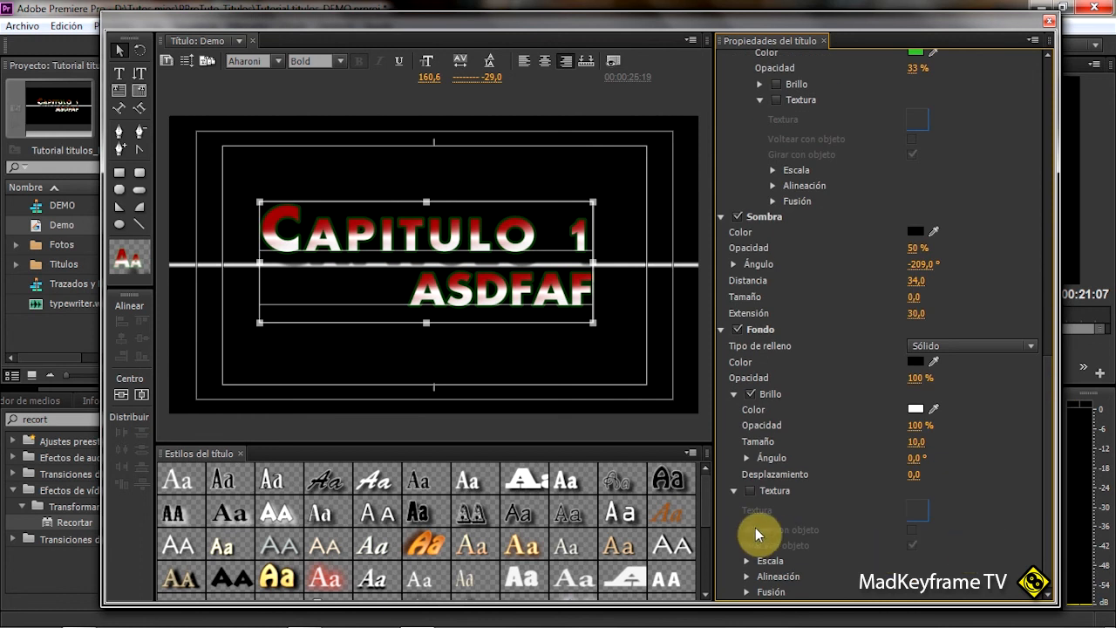
click(750, 491)
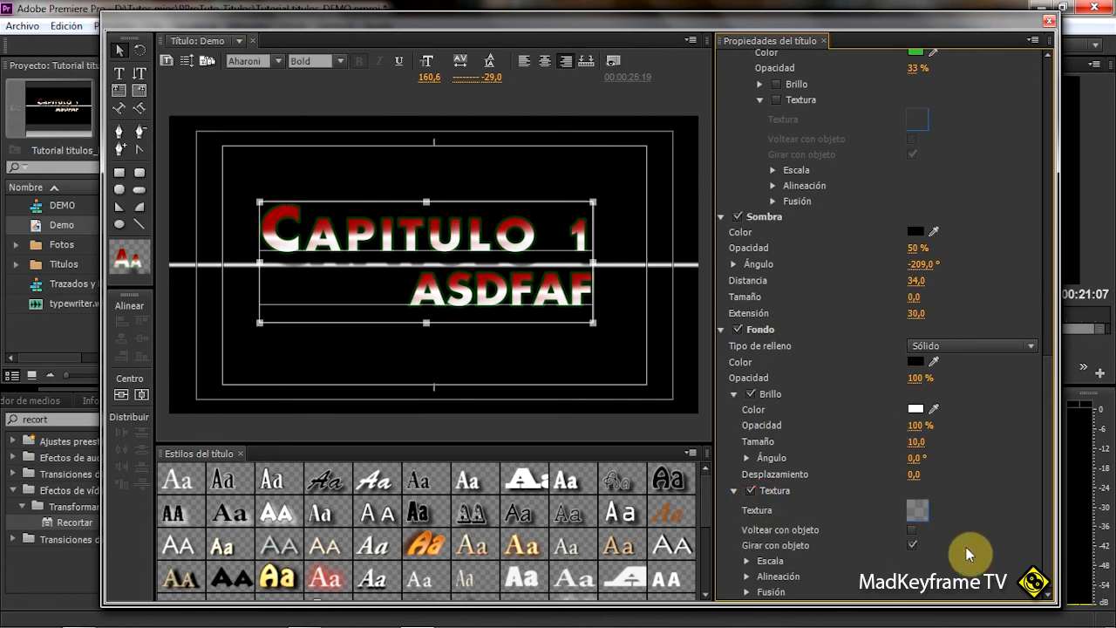
click(919, 511)
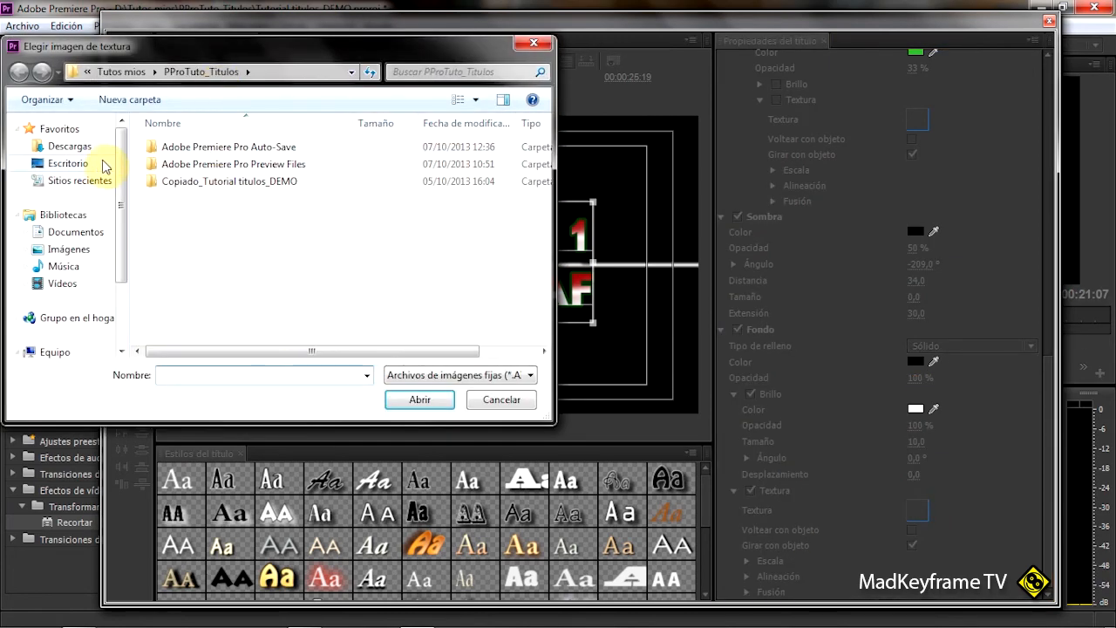
click(503, 401)
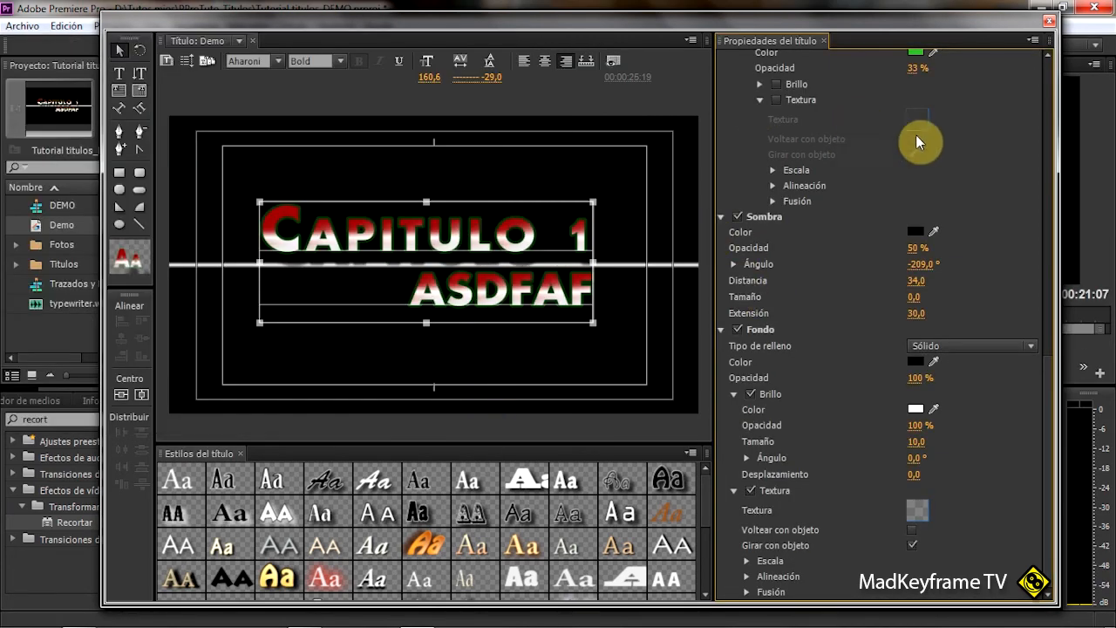